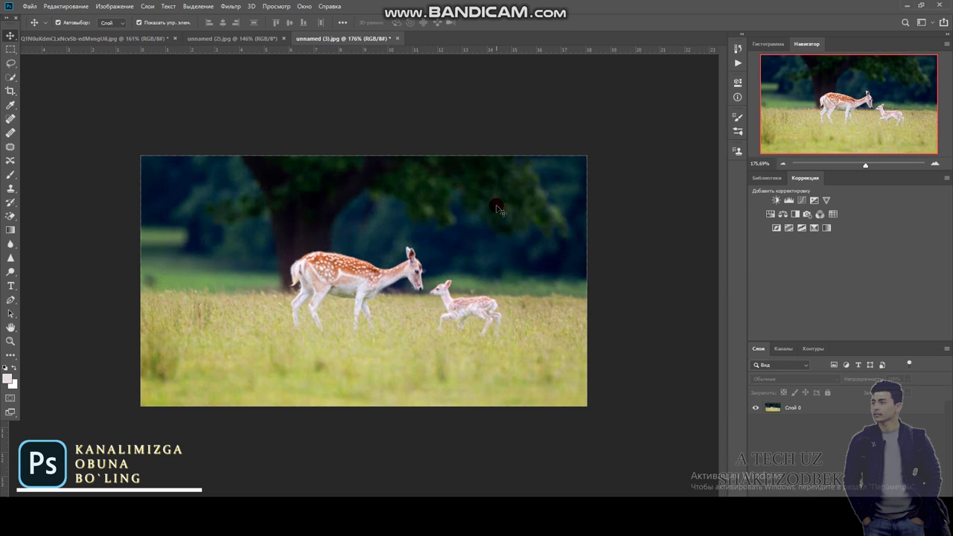
Bring the acne profile portrait document to the front in place of the deer photo
{"action": "left_click", "coordinate": [97, 38]}
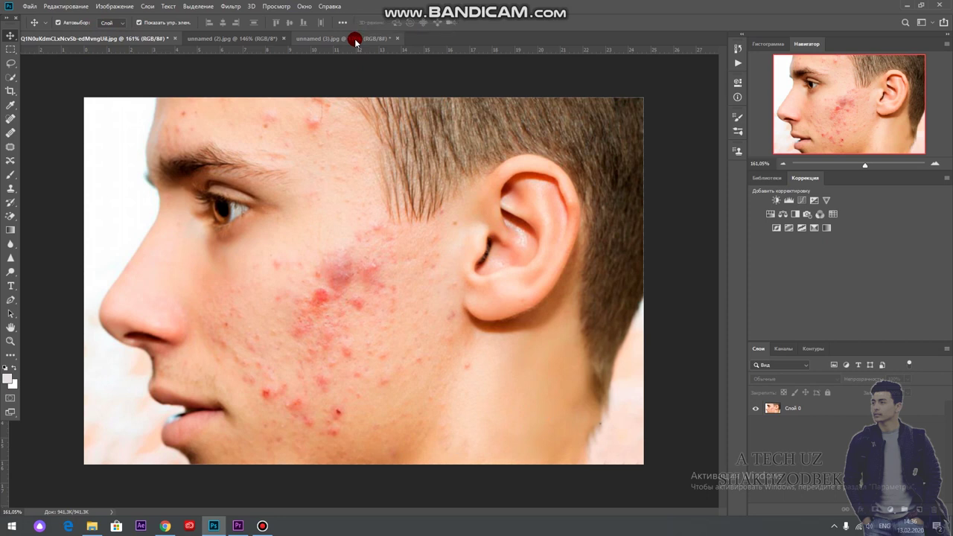
Show the deer photo unnamed (3).jpg at about 176% zoom, with the Spot Healing Brush selected
{"action": "left_click", "coordinate": [356, 39]}
{"action": "scroll", "coordinate": [356, 232], "scroll_direction": "up", "scroll_amount": 3}
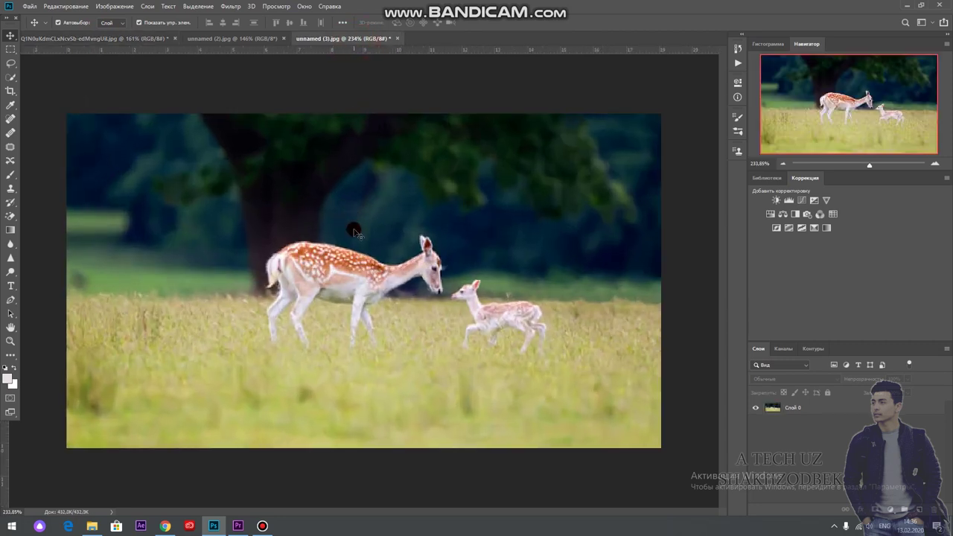
{"action": "scroll", "coordinate": [356, 232], "scroll_direction": "down", "scroll_amount": 2}
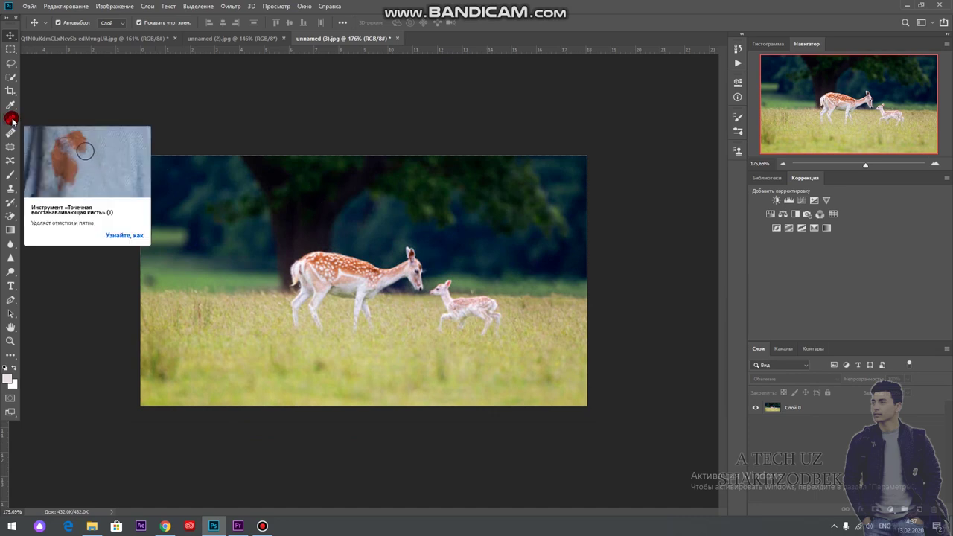
{"action": "left_click_drag", "start_coordinate": [10, 29], "coordinate": [8, 58]}
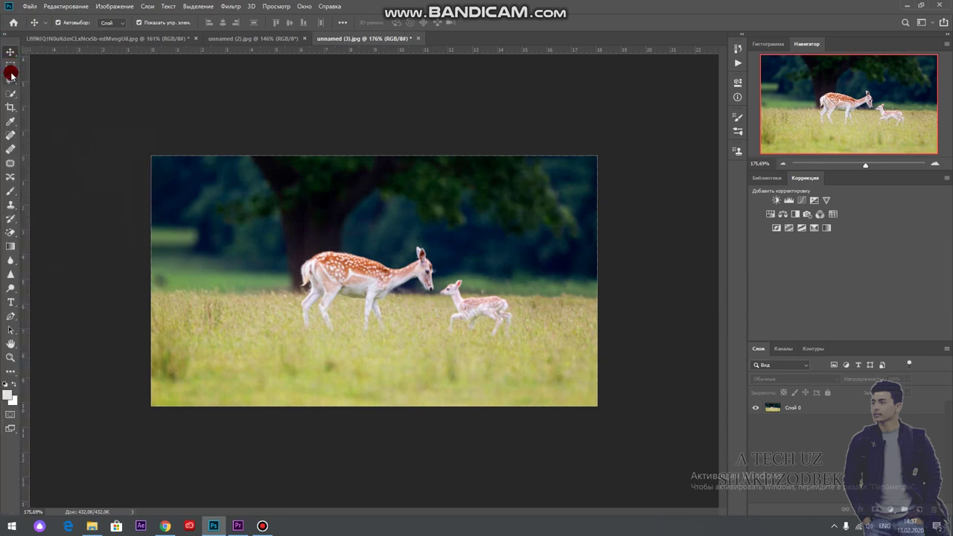
{"action": "left_click", "coordinate": [10, 137]}
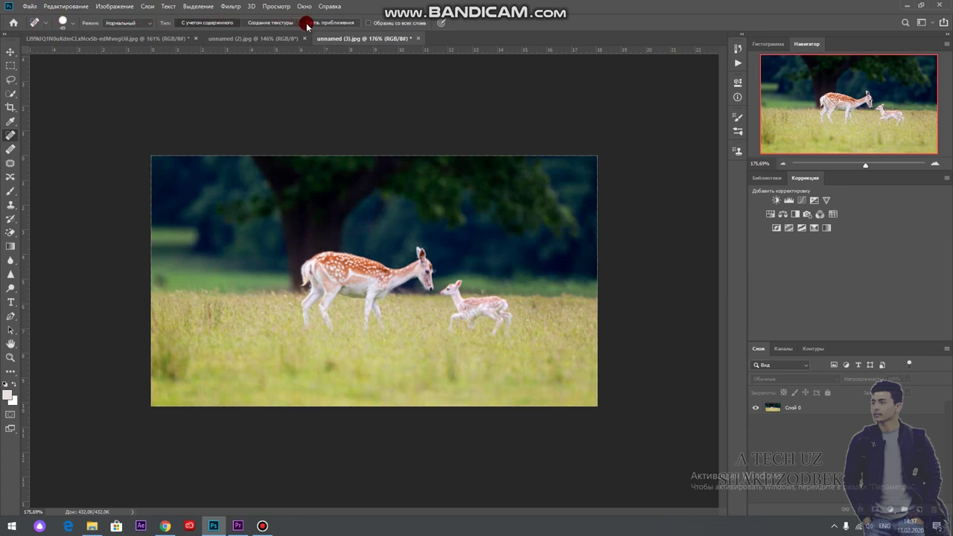
Set spot healing to Content-Aware with Multiply (Умножение) mode, and unlock the Background into Слой 0
{"action": "left_click", "coordinate": [267, 23]}
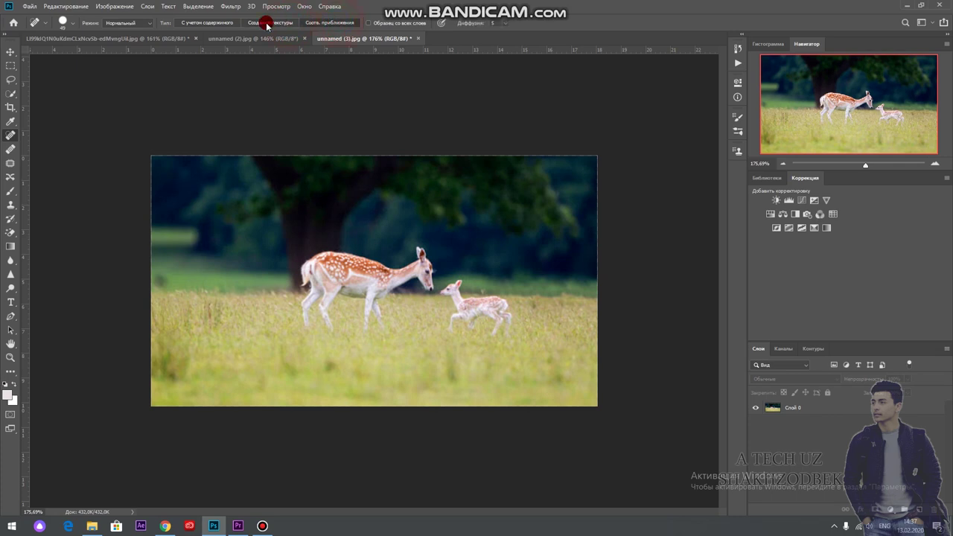
{"action": "left_click", "coordinate": [212, 24]}
{"action": "left_click", "coordinate": [357, 27]}
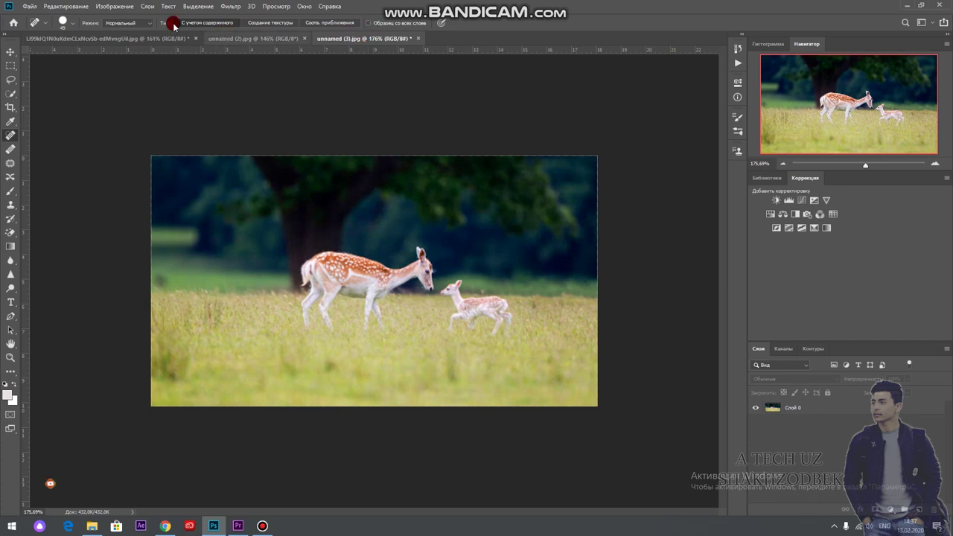
{"action": "left_click", "coordinate": [139, 23]}
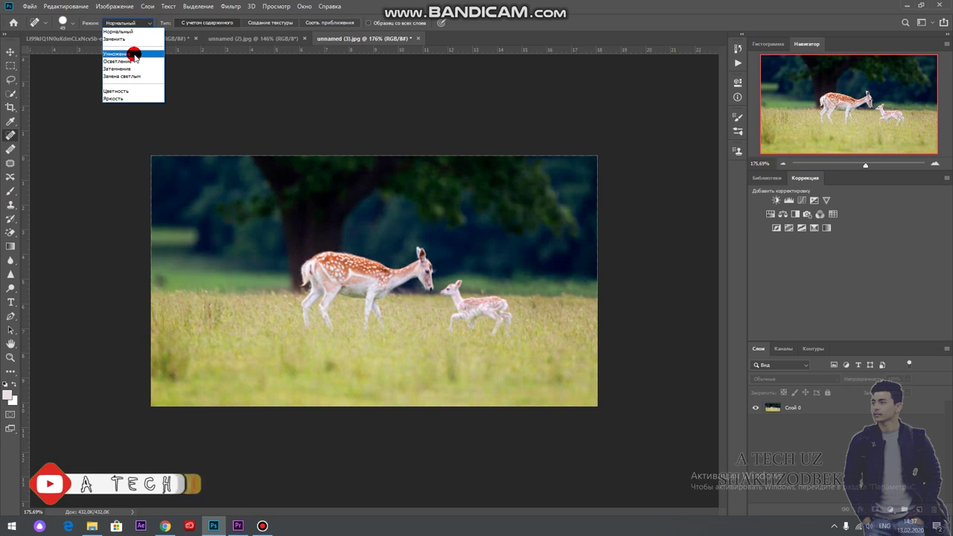
{"action": "left_click", "coordinate": [134, 55]}
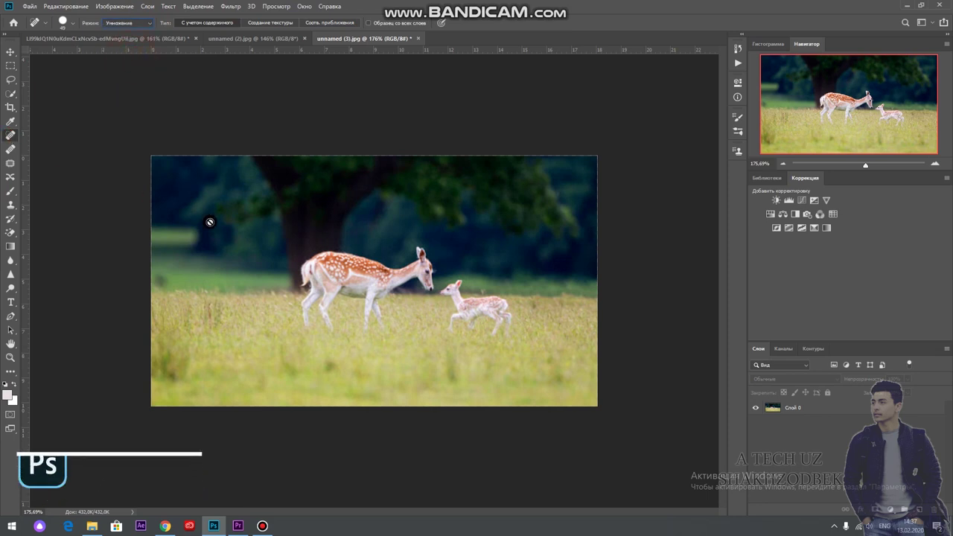
{"action": "left_click", "coordinate": [797, 408]}
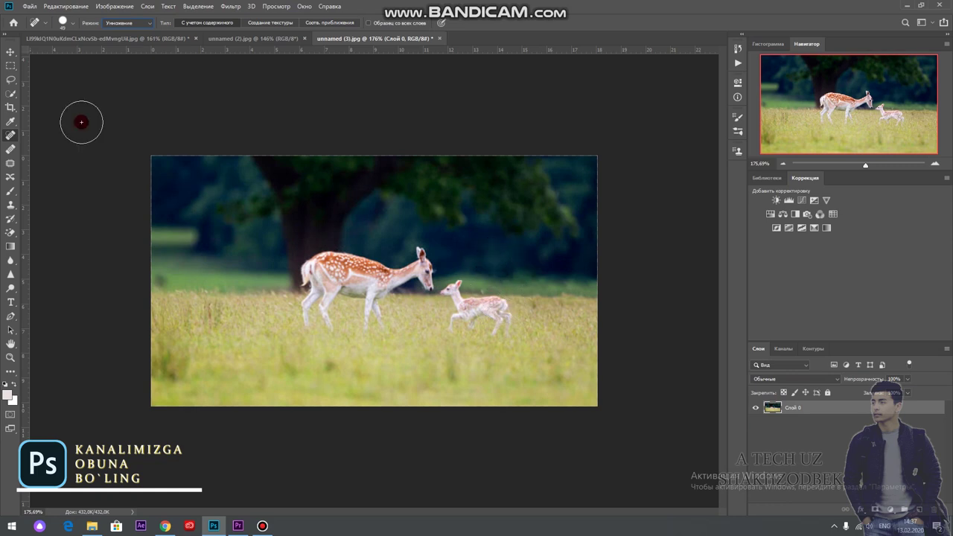
Zoom in on the fawn, heal its front legs, and shrink the healing brush to 26 px
{"action": "left_click", "coordinate": [11, 52]}
{"action": "scroll", "coordinate": [451, 284], "scroll_direction": "up", "scroll_amount": 2}
{"action": "scroll", "coordinate": [536, 277], "scroll_direction": "up", "scroll_amount": 2}
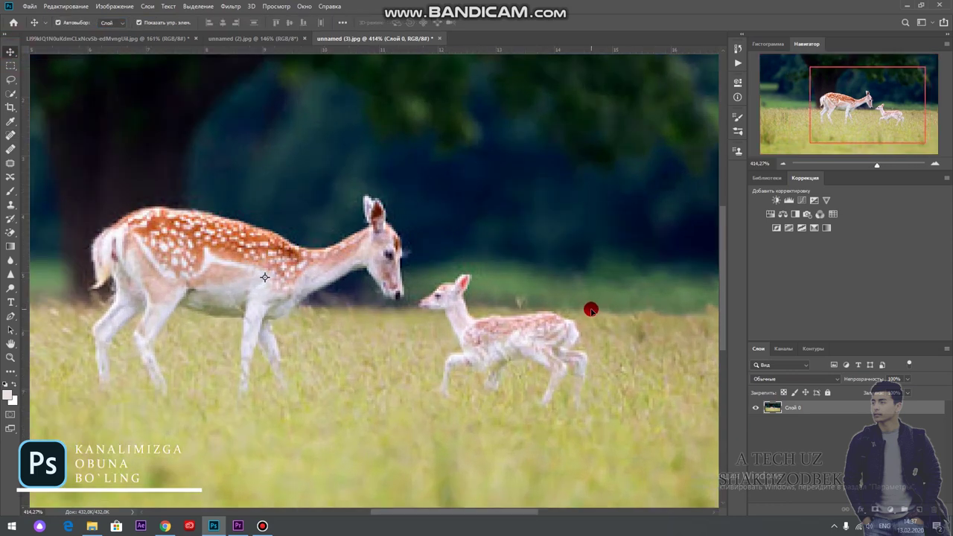
{"action": "scroll", "coordinate": [533, 299], "scroll_direction": "down", "scroll_amount": 1}
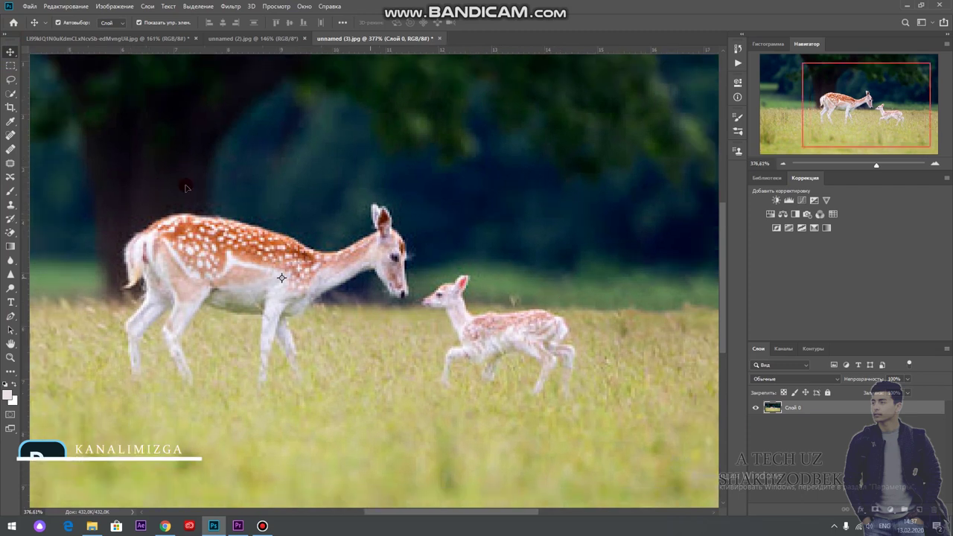
{"action": "left_click", "coordinate": [9, 136]}
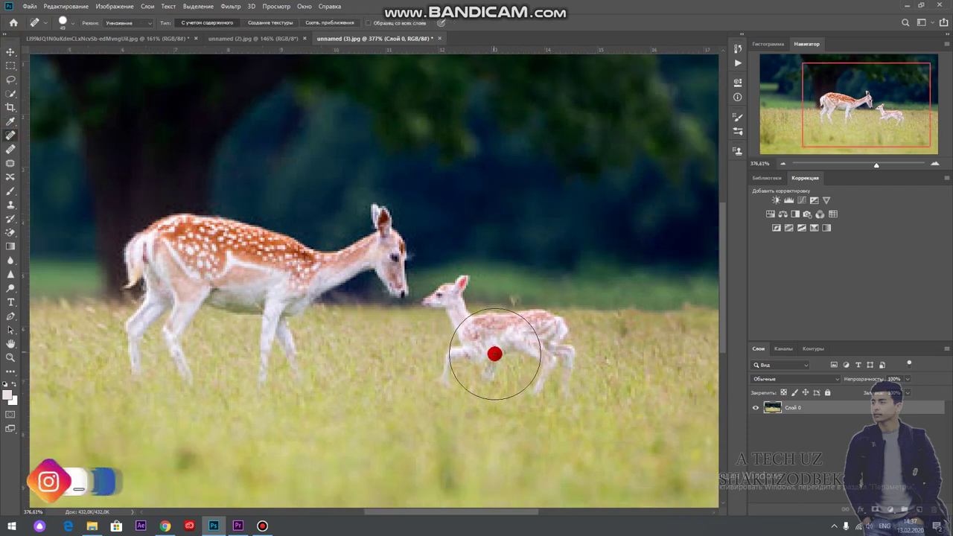
{"action": "left_click", "coordinate": [499, 368]}
{"action": "right_click", "coordinate": [560, 365]}
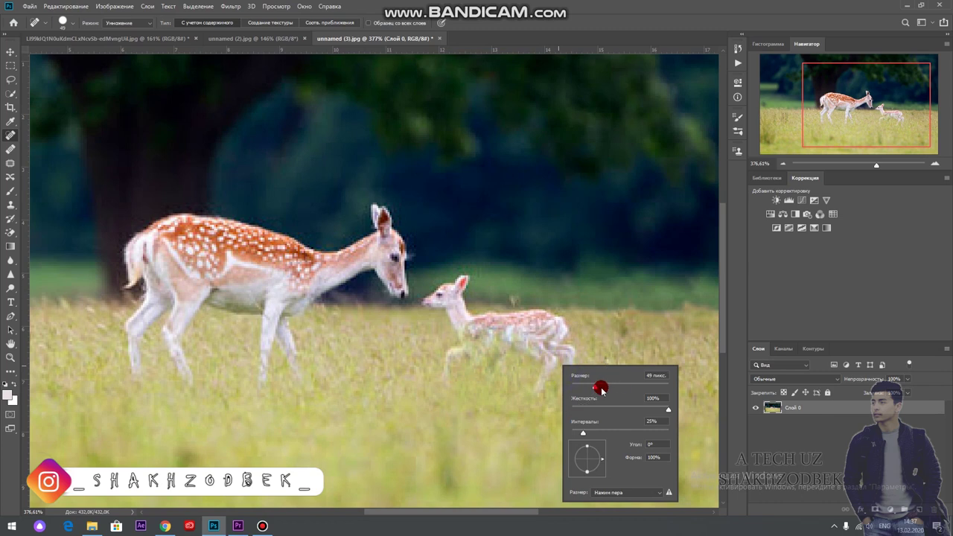
{"action": "left_click_drag", "start_coordinate": [589, 388], "coordinate": [577, 391]}
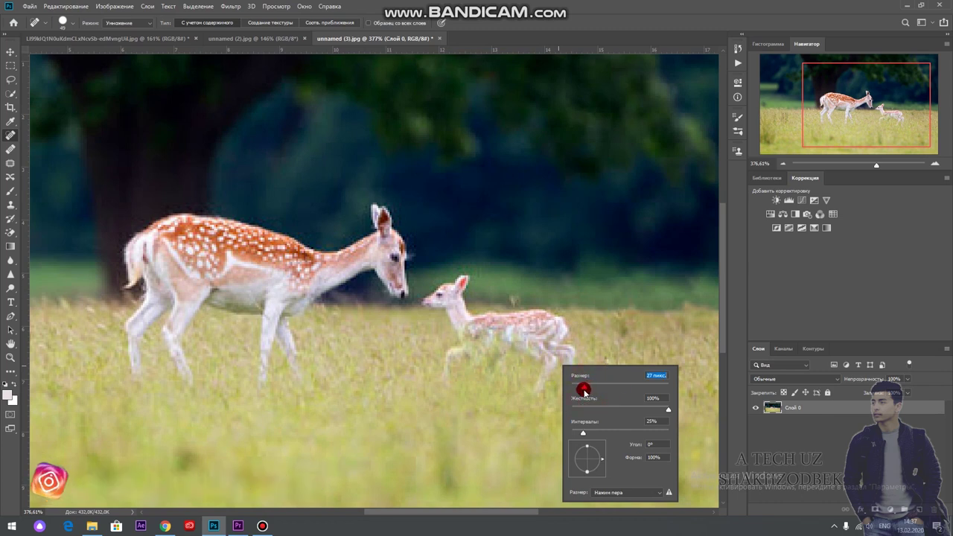
Heal away the fawn's body, hindquarters and hind legs, cleaning up the grass line
{"action": "left_click", "coordinate": [548, 338]}
{"action": "left_click", "coordinate": [532, 330]}
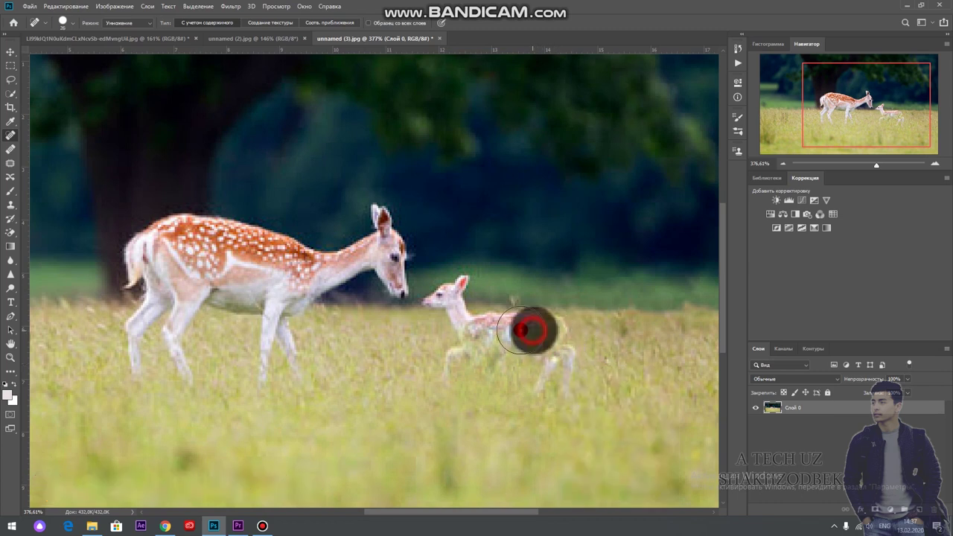
{"action": "left_click_drag", "start_coordinate": [517, 330], "coordinate": [568, 334]}
{"action": "left_click_drag", "start_coordinate": [566, 376], "coordinate": [556, 391]}
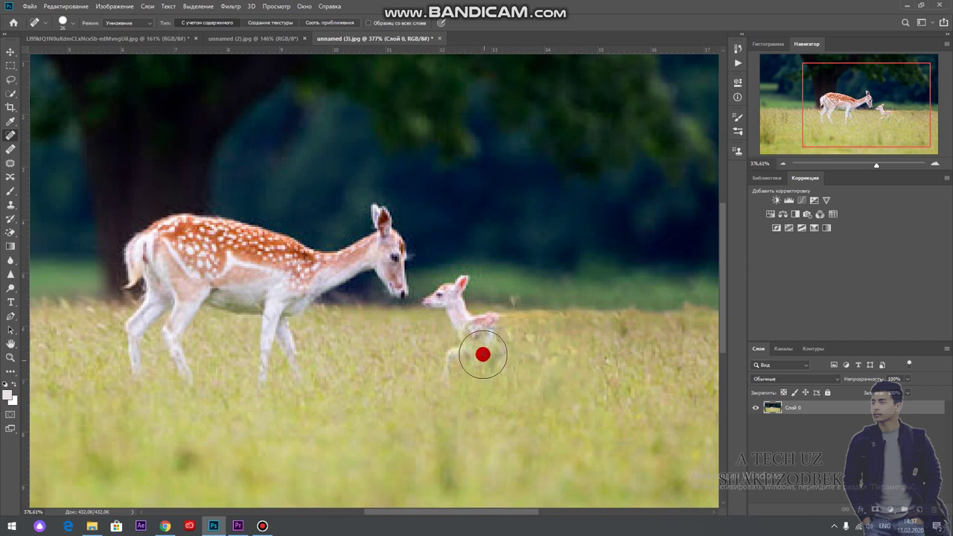
{"action": "mouse_move", "coordinate": [489, 328]}
{"action": "left_mouse_down"}
{"action": "mouse_move", "coordinate": [461, 362]}
{"action": "mouse_move", "coordinate": [469, 348]}
{"action": "mouse_move", "coordinate": [454, 281]}
{"action": "mouse_move", "coordinate": [442, 292]}
{"action": "mouse_move", "coordinate": [464, 293]}
{"action": "mouse_move", "coordinate": [472, 340]}
{"action": "mouse_move", "coordinate": [558, 334]}
{"action": "left_mouse_up"}
{"action": "scroll", "coordinate": [472, 340], "scroll_direction": "down", "scroll_amount": 2}
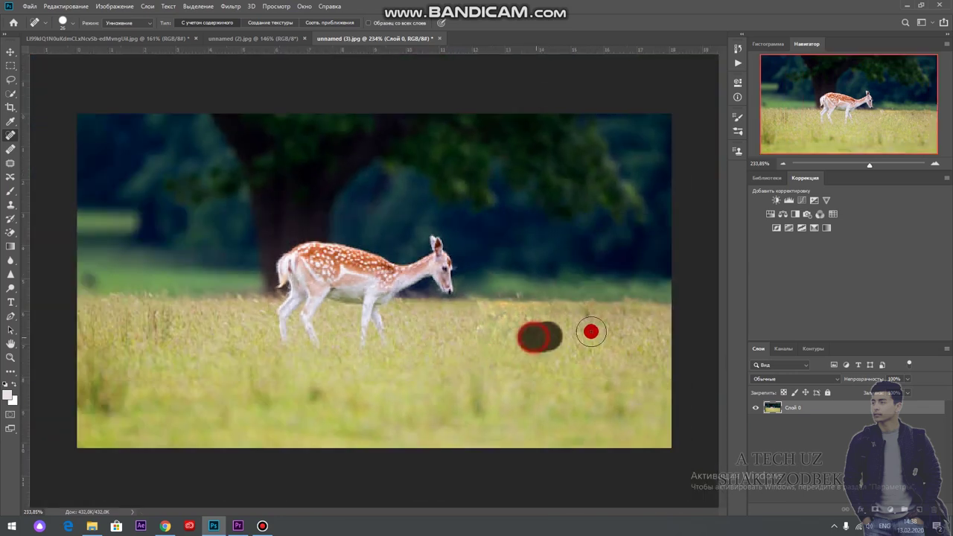
{"action": "mouse_move", "coordinate": [481, 315]}
{"action": "left_mouse_down"}
{"action": "mouse_move", "coordinate": [517, 318]}
{"action": "mouse_move", "coordinate": [592, 292]}
{"action": "left_mouse_up"}
{"action": "scroll", "coordinate": [404, 266], "scroll_direction": "down", "scroll_amount": 2}
{"action": "scroll", "coordinate": [385, 228], "scroll_direction": "down", "scroll_amount": 1}
{"action": "scroll", "coordinate": [354, 224], "scroll_direction": "down", "scroll_amount": 1}
{"action": "scroll", "coordinate": [354, 224], "scroll_direction": "up", "scroll_amount": 2}
{"action": "scroll", "coordinate": [354, 225], "scroll_direction": "up", "scroll_amount": 2}
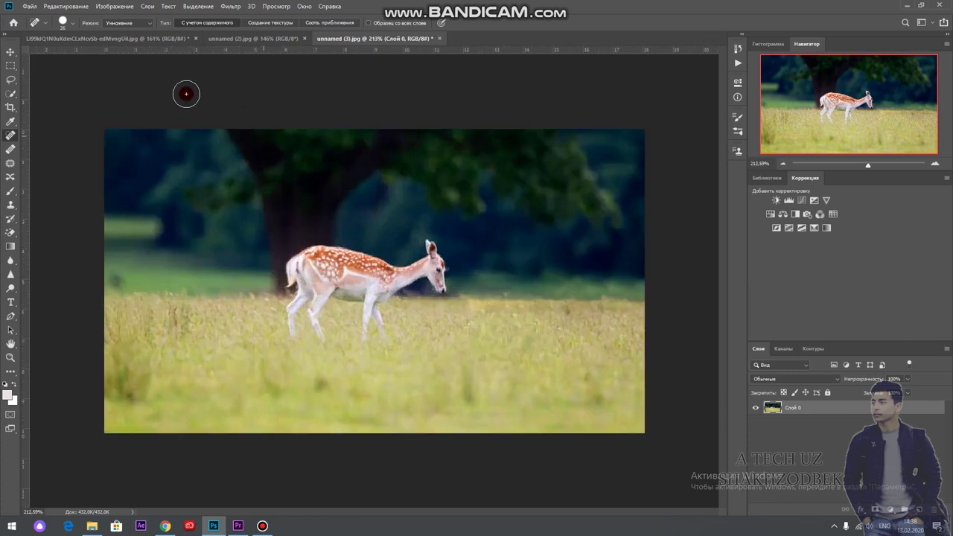
{"action": "left_click", "coordinate": [145, 23]}
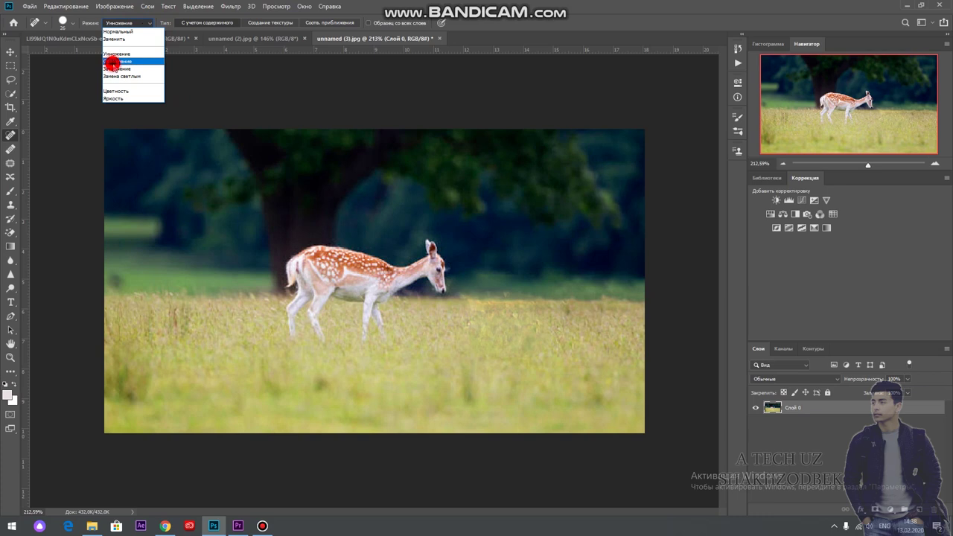
Try Lighten (Осветление) healing mode while brushing over the deer's ear and head
{"action": "left_click", "coordinate": [111, 61]}
{"action": "left_click_drag", "start_coordinate": [431, 257], "coordinate": [439, 263]}
{"action": "left_click", "coordinate": [434, 264]}
{"action": "left_click_drag", "start_coordinate": [431, 274], "coordinate": [425, 261]}
{"action": "left_click", "coordinate": [429, 260]}
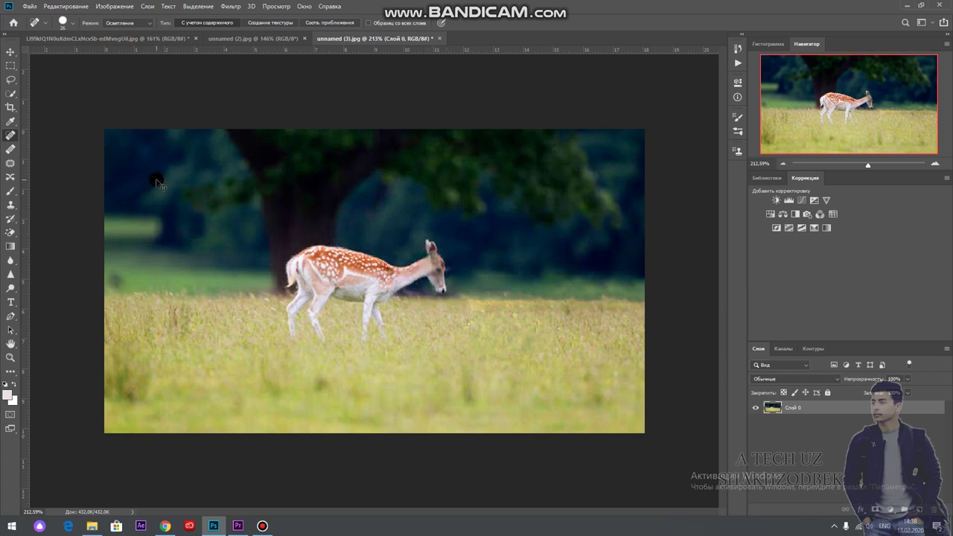
Return the healing mode to Multiply (Умножение) and heal the deer's head again
{"action": "left_click", "coordinate": [124, 23]}
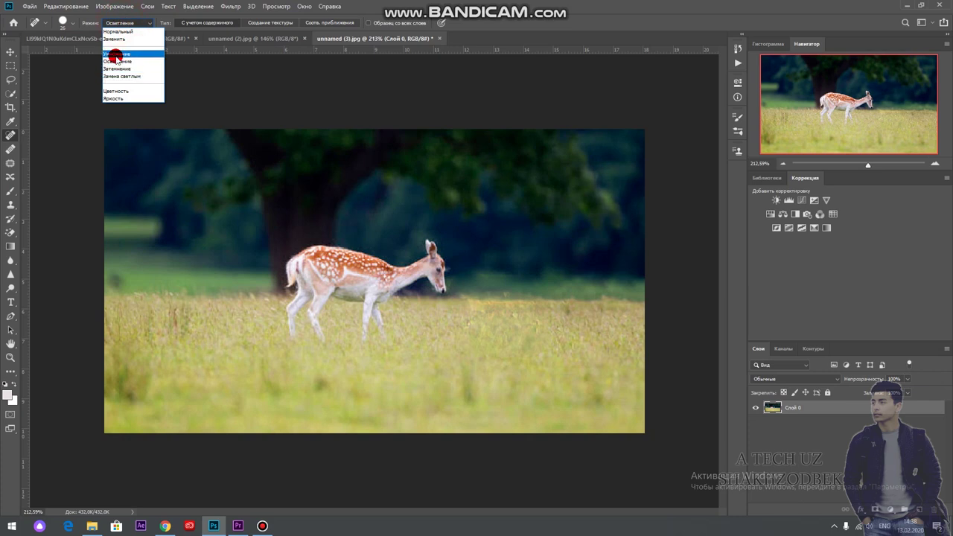
{"action": "left_click", "coordinate": [115, 56]}
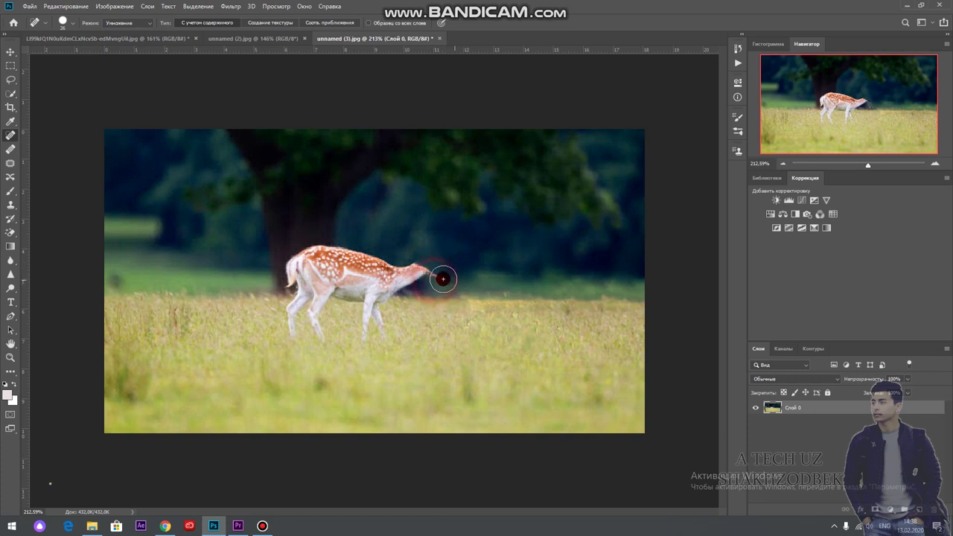
{"action": "left_click_drag", "start_coordinate": [443, 274], "coordinate": [423, 268]}
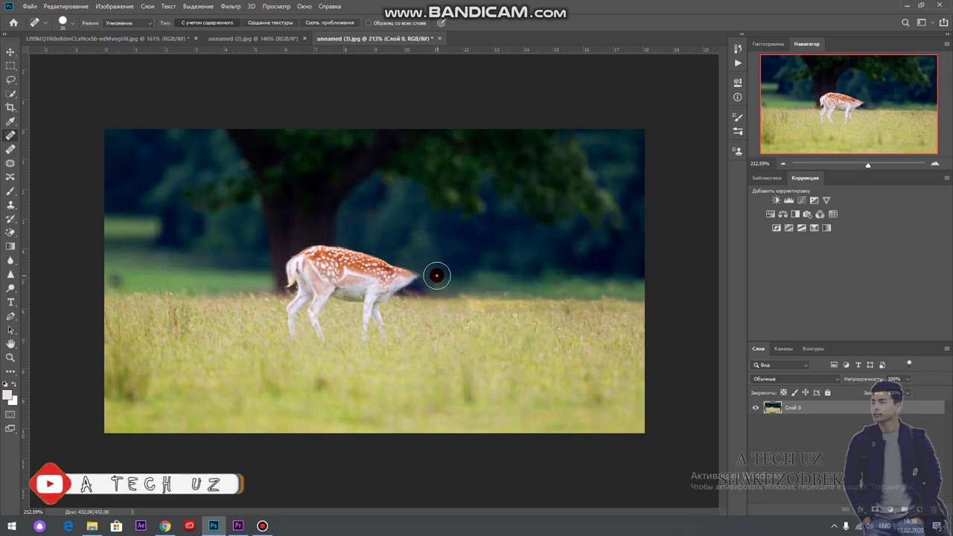
Heal leftward across the doe's head to blend it into the background
{"action": "left_click", "coordinate": [447, 283]}
{"action": "scroll", "coordinate": [400, 281], "scroll_direction": "up", "scroll_amount": 3}
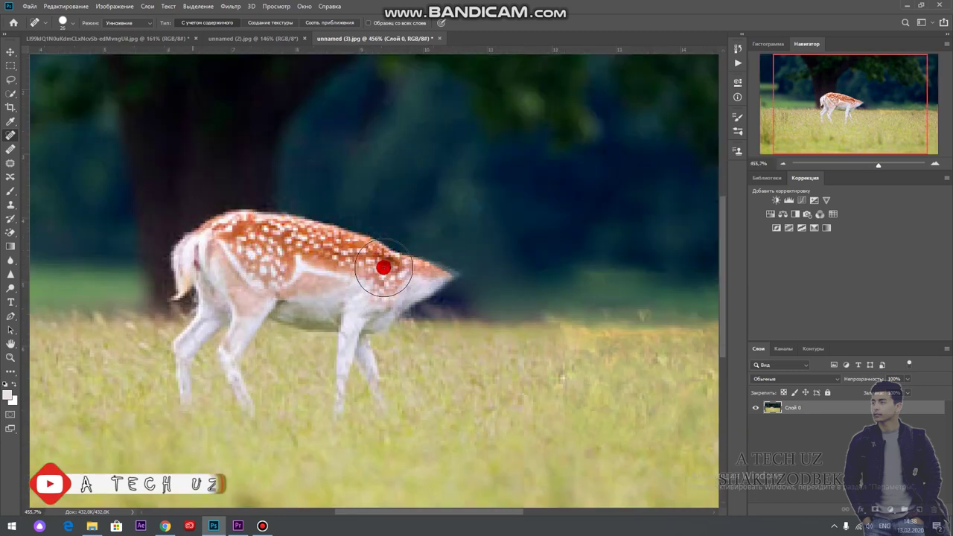
{"action": "left_click_drag", "start_coordinate": [462, 279], "coordinate": [358, 237]}
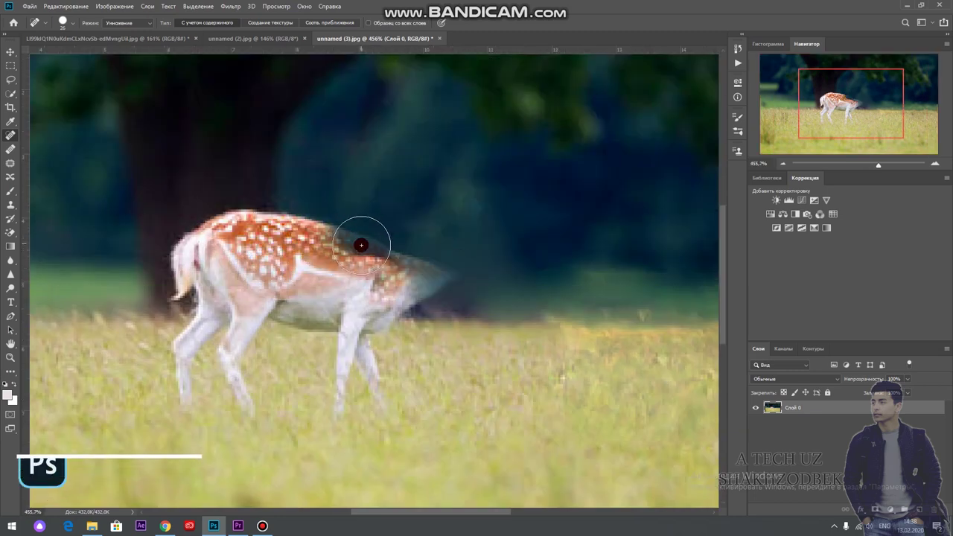
{"action": "mouse_move", "coordinate": [447, 280]}
{"action": "left_mouse_down"}
{"action": "mouse_move", "coordinate": [347, 278]}
{"action": "mouse_move", "coordinate": [355, 272]}
{"action": "left_mouse_up"}
Heal away the doe's front legs and the dark spots in the surrounding grass
{"action": "left_click_drag", "start_coordinate": [350, 341], "coordinate": [364, 372]}
{"action": "left_click_drag", "start_coordinate": [353, 324], "coordinate": [360, 378]}
{"action": "left_click_drag", "start_coordinate": [355, 341], "coordinate": [396, 342]}
{"action": "mouse_move", "coordinate": [325, 332]}
{"action": "left_mouse_down"}
{"action": "mouse_move", "coordinate": [347, 357]}
{"action": "mouse_move", "coordinate": [339, 424]}
{"action": "left_mouse_up"}
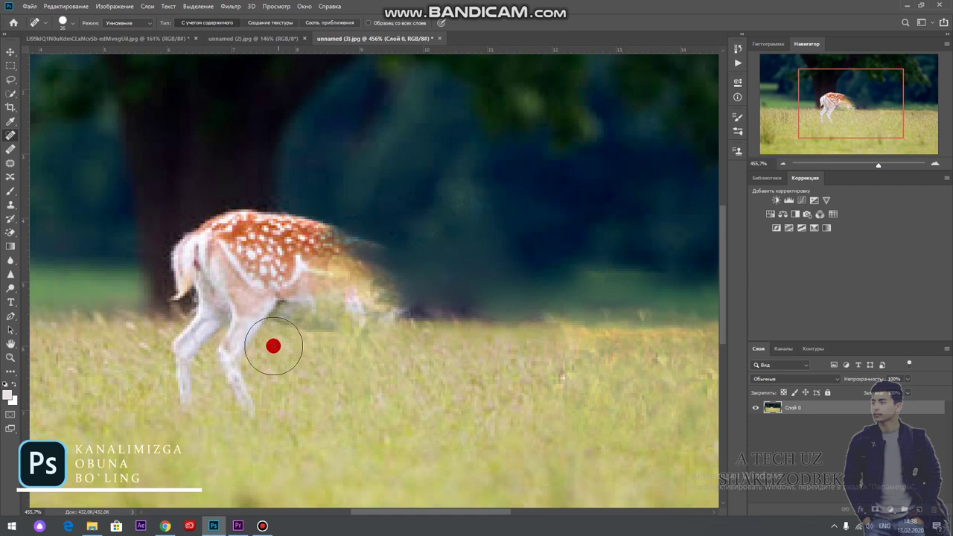
{"action": "left_click_drag", "start_coordinate": [257, 305], "coordinate": [250, 394]}
{"action": "mouse_move", "coordinate": [249, 344]}
{"action": "left_mouse_down"}
{"action": "mouse_move", "coordinate": [248, 330]}
{"action": "mouse_move", "coordinate": [186, 361]}
{"action": "mouse_move", "coordinate": [342, 338]}
{"action": "left_mouse_up"}
{"action": "left_click", "coordinate": [205, 326]}
{"action": "left_click", "coordinate": [398, 344]}
{"action": "left_click", "coordinate": [358, 345]}
Heal the doe's neck, head, spotted back and white rump into the grass
{"action": "left_click_drag", "start_coordinate": [298, 227], "coordinate": [313, 279]}
{"action": "mouse_move", "coordinate": [308, 215]}
{"action": "left_mouse_down"}
{"action": "mouse_move", "coordinate": [310, 273]}
{"action": "mouse_move", "coordinate": [372, 264]}
{"action": "mouse_move", "coordinate": [362, 293]}
{"action": "mouse_move", "coordinate": [311, 295]}
{"action": "mouse_move", "coordinate": [253, 223]}
{"action": "left_mouse_up"}
{"action": "left_click", "coordinate": [317, 251]}
{"action": "left_click", "coordinate": [326, 273]}
{"action": "mouse_move", "coordinate": [245, 270]}
{"action": "left_mouse_down"}
{"action": "mouse_move", "coordinate": [238, 250]}
{"action": "mouse_move", "coordinate": [221, 258]}
{"action": "mouse_move", "coordinate": [207, 218]}
{"action": "mouse_move", "coordinate": [213, 213]}
{"action": "mouse_move", "coordinate": [245, 217]}
{"action": "mouse_move", "coordinate": [256, 276]}
{"action": "left_mouse_up"}
{"action": "left_click_drag", "start_coordinate": [254, 216], "coordinate": [279, 289]}
{"action": "mouse_move", "coordinate": [202, 271]}
{"action": "left_mouse_down"}
{"action": "mouse_move", "coordinate": [199, 282]}
{"action": "mouse_move", "coordinate": [198, 265]}
{"action": "left_mouse_up"}
{"action": "left_click_drag", "start_coordinate": [262, 295], "coordinate": [297, 238]}
{"action": "mouse_move", "coordinate": [274, 309]}
{"action": "left_mouse_down"}
{"action": "mouse_move", "coordinate": [198, 311]}
{"action": "mouse_move", "coordinate": [246, 283]}
{"action": "mouse_move", "coordinate": [258, 322]}
{"action": "left_mouse_up"}
{"action": "scroll", "coordinate": [259, 322], "scroll_direction": "down", "scroll_amount": 3}
{"action": "scroll", "coordinate": [258, 322], "scroll_direction": "down", "scroll_amount": 2}
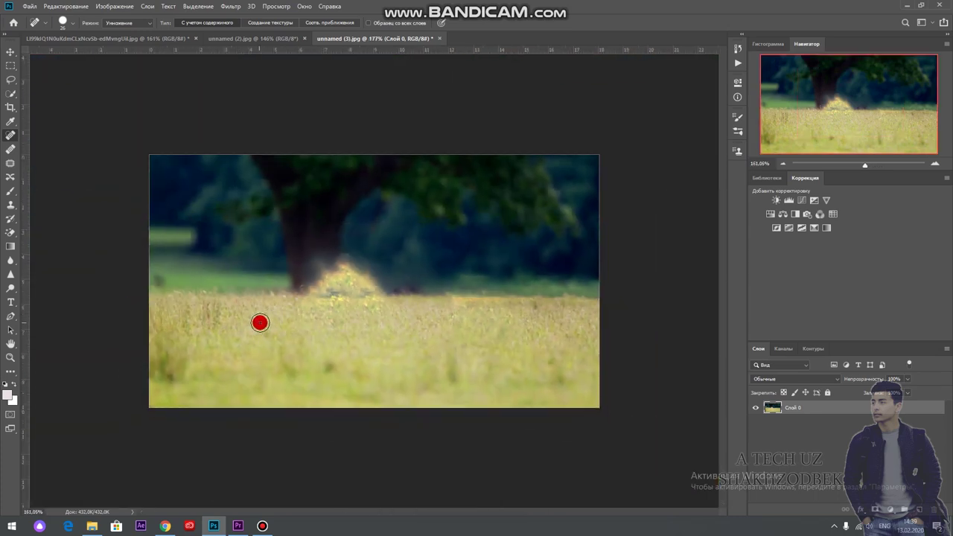
{"action": "scroll", "coordinate": [459, 174], "scroll_direction": "down", "scroll_amount": 1}
{"action": "scroll", "coordinate": [483, 162], "scroll_direction": "up", "scroll_amount": 2}
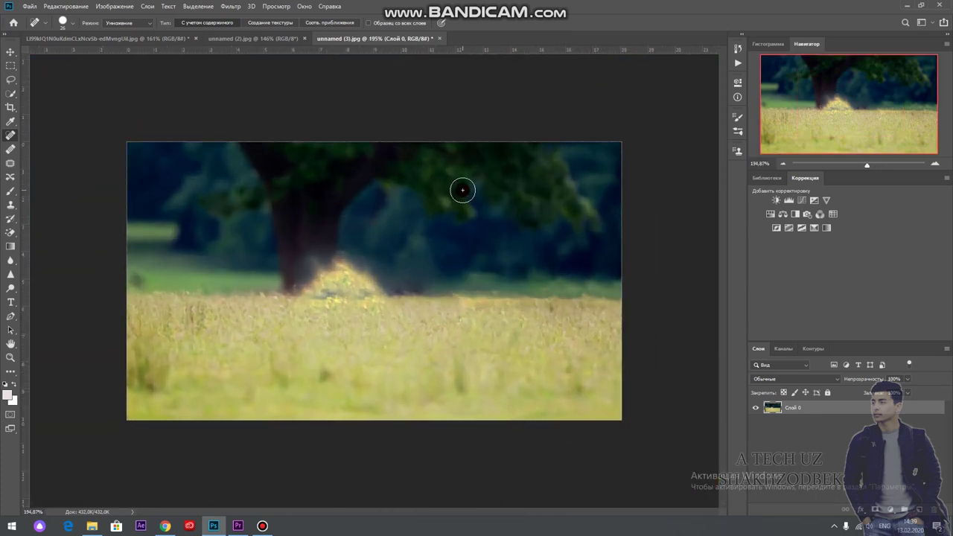
{"action": "scroll", "coordinate": [363, 244], "scroll_direction": "up", "scroll_amount": 1}
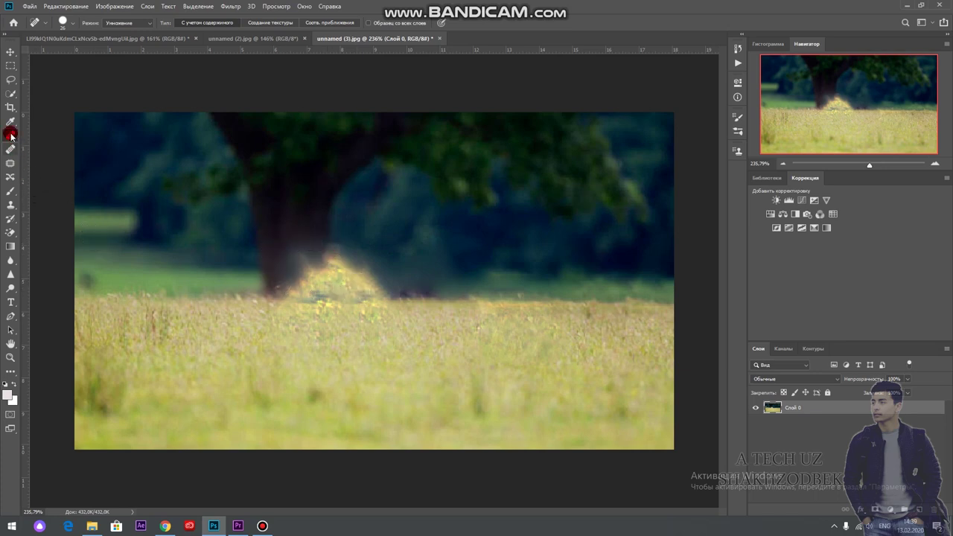
Select a piece of the tree trunk and shift it into place with the Move tool
{"action": "left_click", "coordinate": [9, 180]}
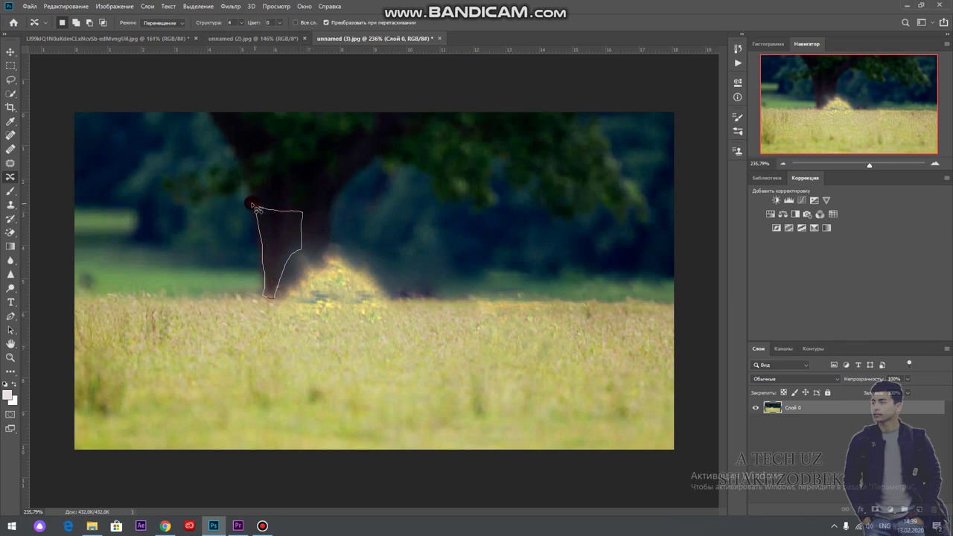
{"action": "left_click", "coordinate": [12, 51]}
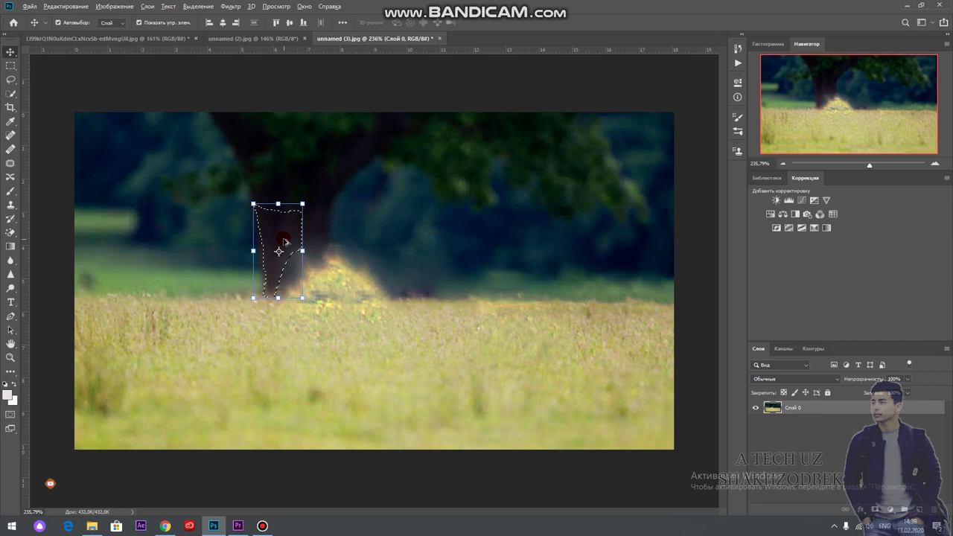
{"action": "left_click_drag", "start_coordinate": [285, 240], "coordinate": [325, 250]}
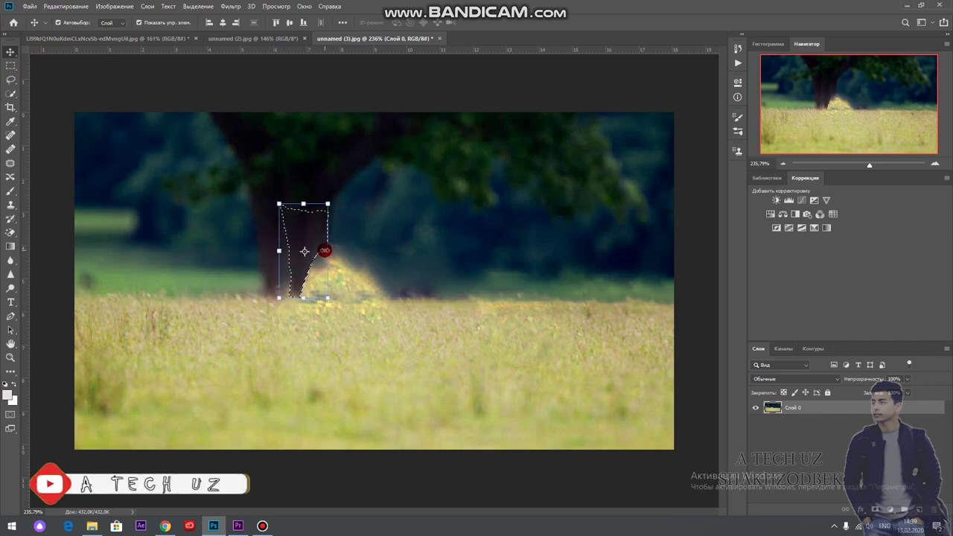
{"action": "left_click_drag", "start_coordinate": [328, 251], "coordinate": [253, 255]}
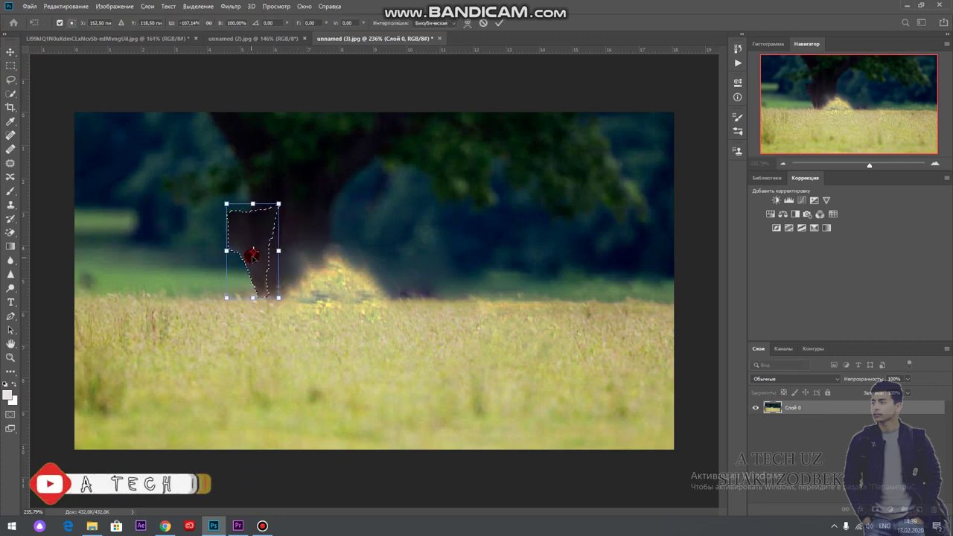
Rotate the trunk patch about 180°, place it over the hump, commit and deselect
{"action": "left_click_drag", "start_coordinate": [283, 192], "coordinate": [203, 321]}
{"action": "left_click_drag", "start_coordinate": [226, 248], "coordinate": [312, 255]}
{"action": "left_click_drag", "start_coordinate": [329, 203], "coordinate": [329, 196]}
{"action": "left_click_drag", "start_coordinate": [304, 255], "coordinate": [317, 259]}
{"action": "left_click", "coordinate": [498, 30]}
{"action": "left_click", "coordinate": [452, 203]}
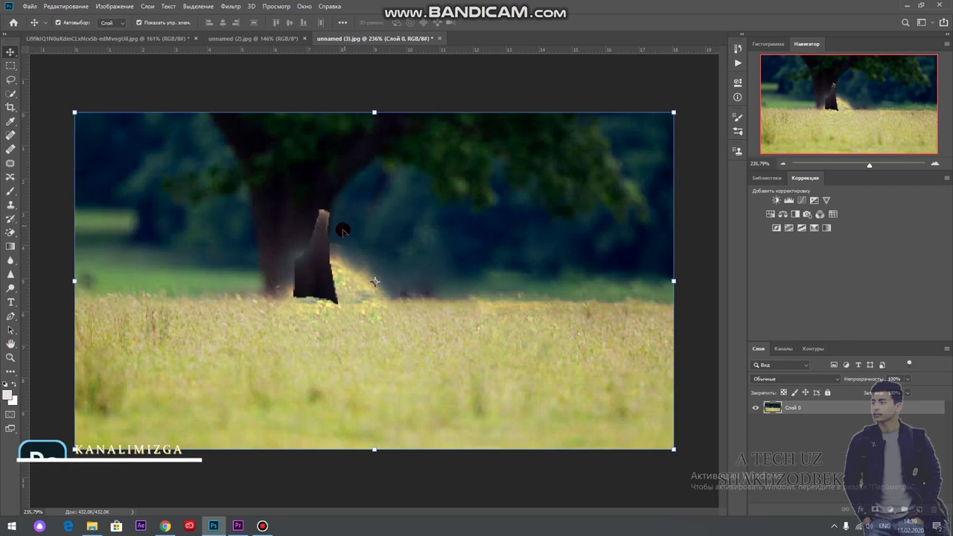
{"action": "key", "text": "ctrl+d"}
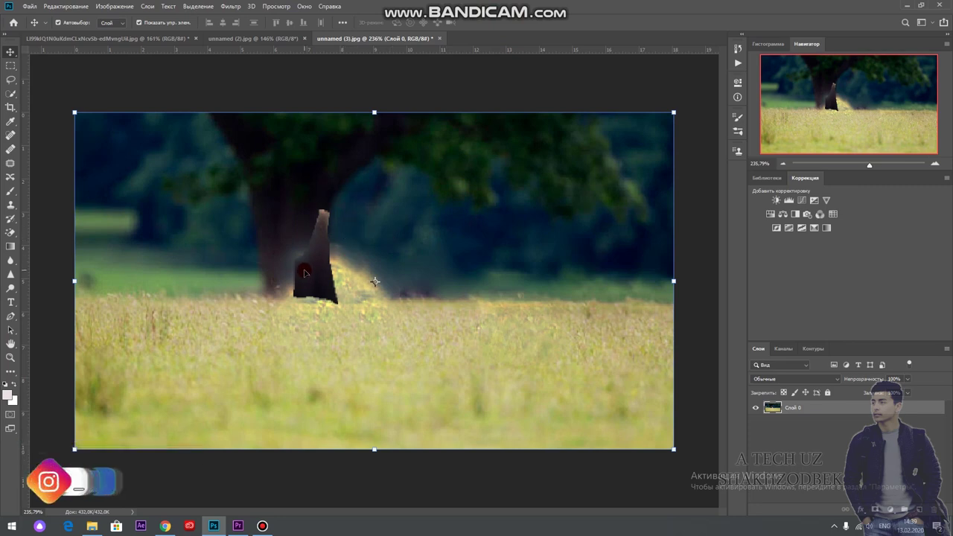
{"action": "scroll", "coordinate": [312, 253], "scroll_direction": "up", "scroll_amount": 3}
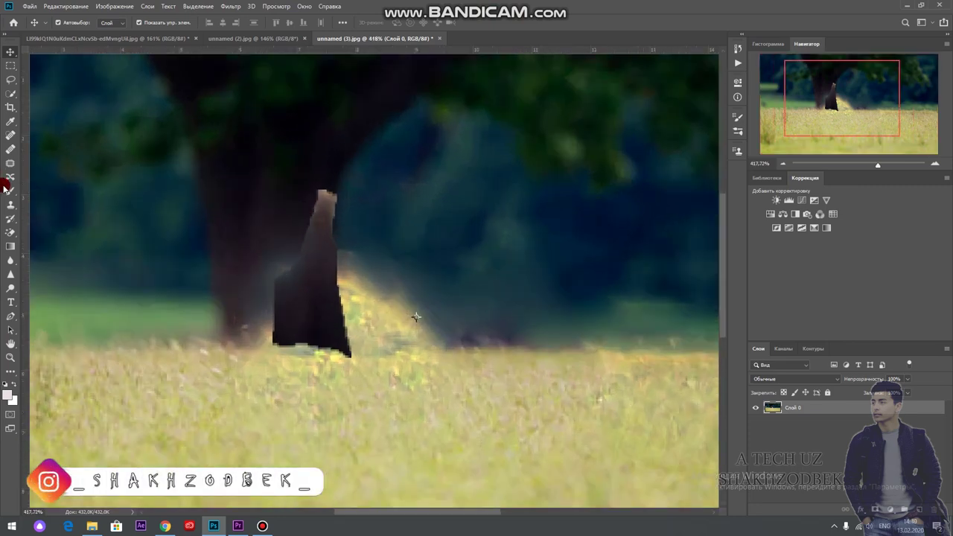
Spot-heal the patch edges and trunk base into the bark, then sample the dark bark colour
{"action": "left_click", "coordinate": [9, 137]}
{"action": "left_click", "coordinate": [295, 201]}
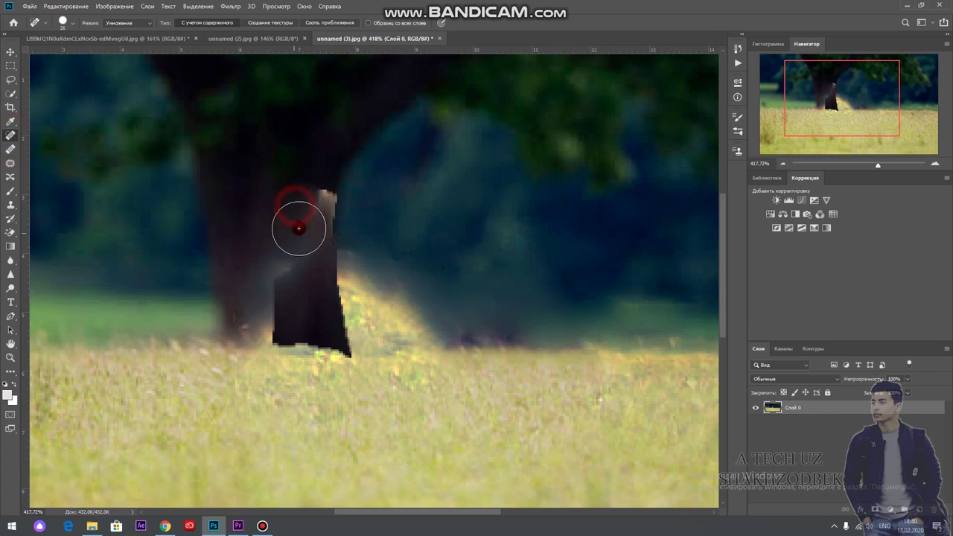
{"action": "left_click_drag", "start_coordinate": [298, 228], "coordinate": [308, 201]}
{"action": "mouse_move", "coordinate": [289, 268]}
{"action": "left_mouse_down"}
{"action": "mouse_move", "coordinate": [298, 280]}
{"action": "mouse_move", "coordinate": [277, 313]}
{"action": "left_mouse_up"}
{"action": "left_click", "coordinate": [293, 338]}
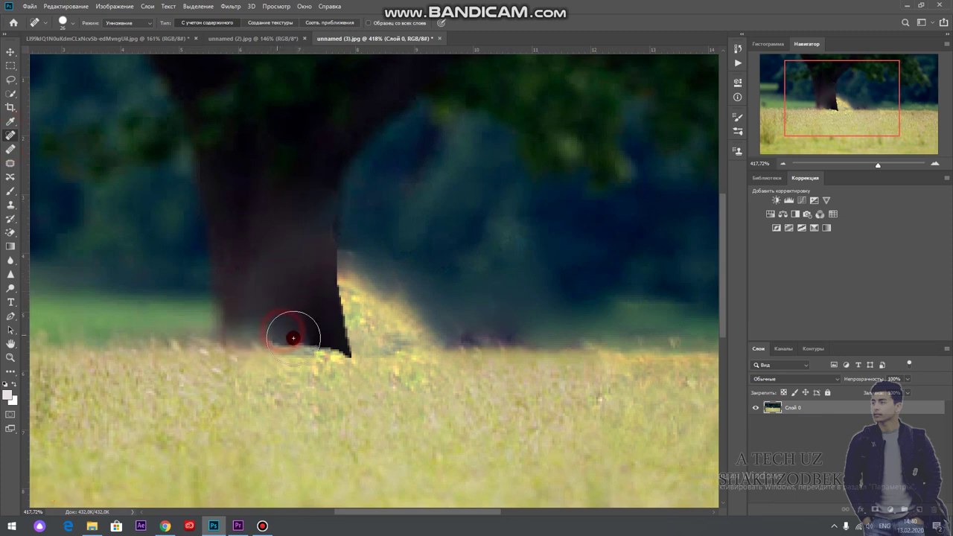
{"action": "mouse_move", "coordinate": [319, 280]}
{"action": "left_mouse_down"}
{"action": "mouse_move", "coordinate": [325, 296]}
{"action": "mouse_move", "coordinate": [302, 305]}
{"action": "left_mouse_up"}
{"action": "left_click_drag", "start_coordinate": [272, 256], "coordinate": [251, 300]}
{"action": "left_click", "coordinate": [250, 307]}
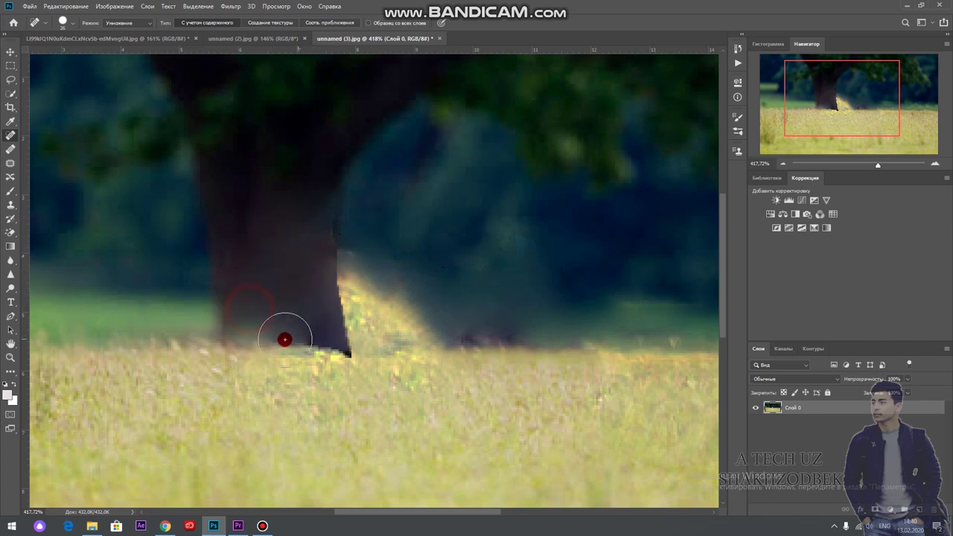
{"action": "left_click", "coordinate": [9, 121]}
{"action": "left_click", "coordinate": [275, 215]}
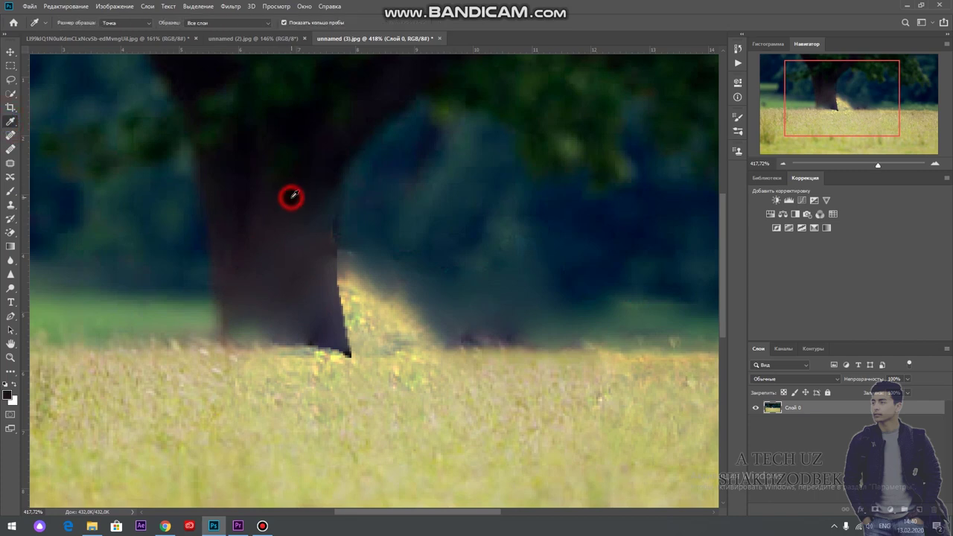
Brush the sampled bark colour along the trunk's right edge and base using a soft round brush
{"action": "left_click", "coordinate": [11, 192]}
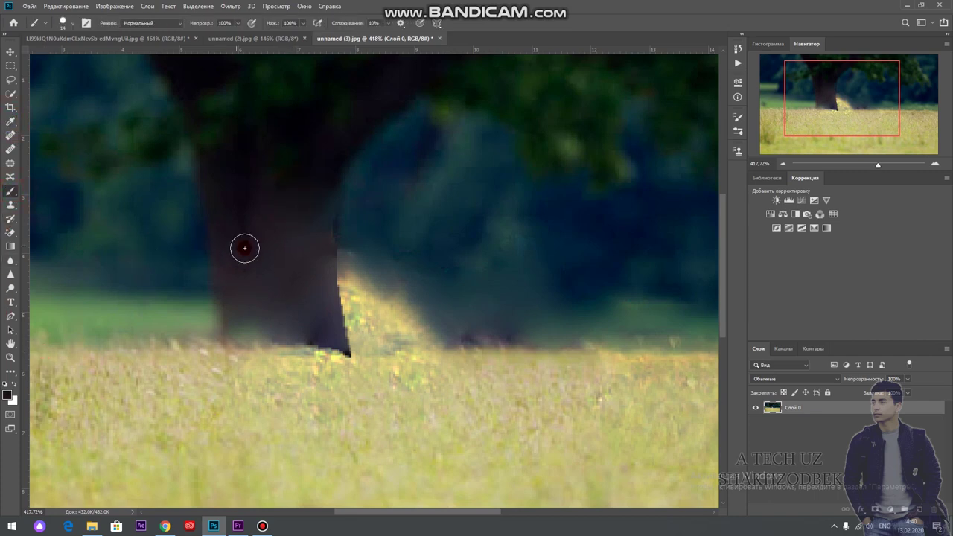
{"action": "left_click", "coordinate": [322, 307]}
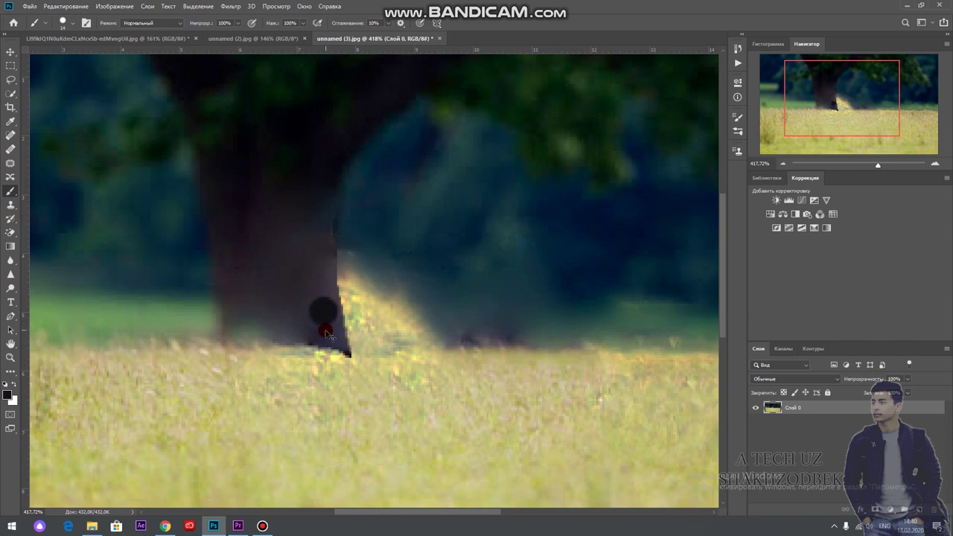
{"action": "key", "text": "ctrl+z"}
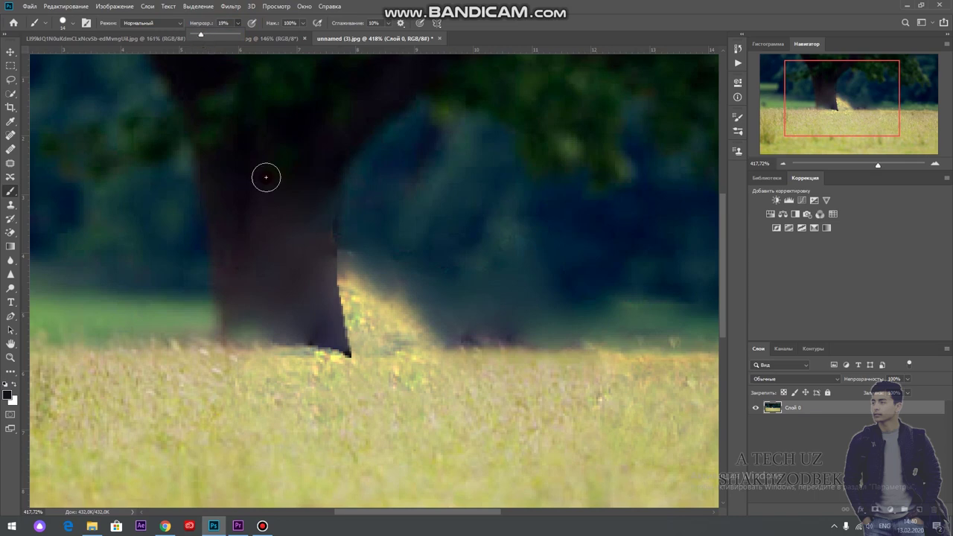
{"action": "mouse_move", "coordinate": [312, 293]}
{"action": "left_mouse_down"}
{"action": "mouse_move", "coordinate": [319, 329]}
{"action": "mouse_move", "coordinate": [331, 327]}
{"action": "mouse_move", "coordinate": [320, 320]}
{"action": "mouse_move", "coordinate": [329, 315]}
{"action": "mouse_move", "coordinate": [340, 347]}
{"action": "mouse_move", "coordinate": [329, 311]}
{"action": "left_mouse_up"}
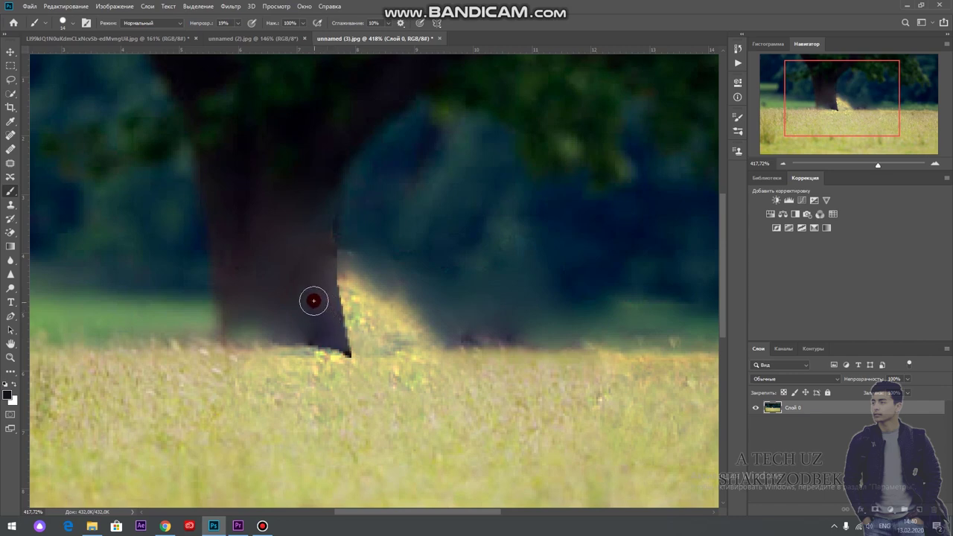
{"action": "right_click", "coordinate": [314, 301]}
{"action": "left_click", "coordinate": [379, 370]}
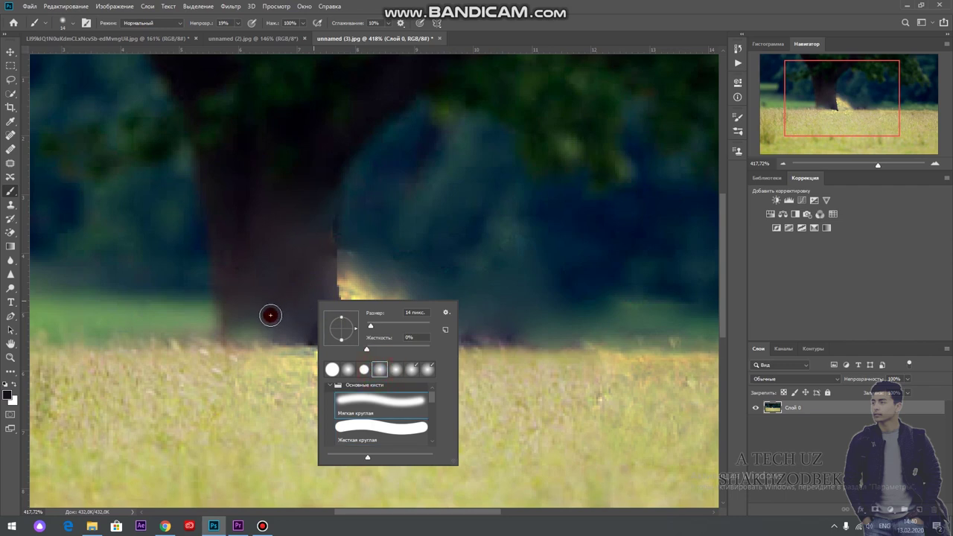
{"action": "left_click_drag", "start_coordinate": [232, 329], "coordinate": [254, 332]}
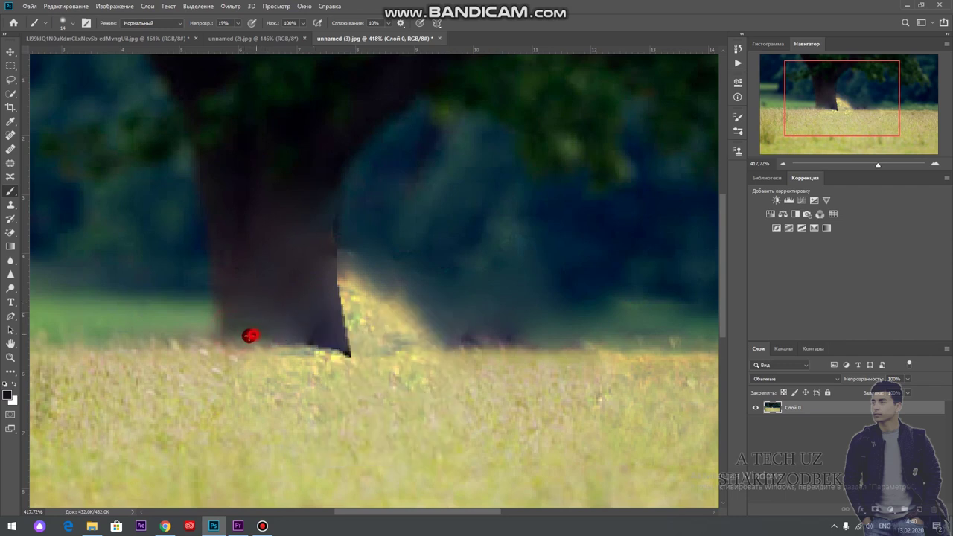
{"action": "mouse_move", "coordinate": [264, 323]}
{"action": "left_mouse_down"}
{"action": "mouse_move", "coordinate": [234, 313]}
{"action": "mouse_move", "coordinate": [316, 335]}
{"action": "left_mouse_up"}
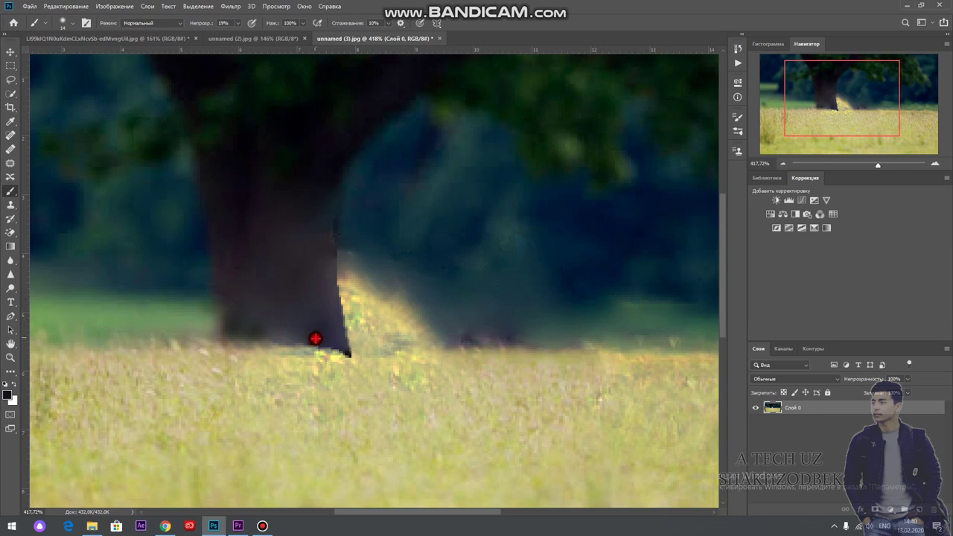
{"action": "mouse_move", "coordinate": [322, 218]}
{"action": "left_mouse_down"}
{"action": "mouse_move", "coordinate": [305, 251]}
{"action": "mouse_move", "coordinate": [305, 332]}
{"action": "left_mouse_up"}
{"action": "scroll", "coordinate": [256, 299], "scroll_direction": "down", "scroll_amount": 2}
{"action": "scroll", "coordinate": [255, 299], "scroll_direction": "down", "scroll_amount": 2}
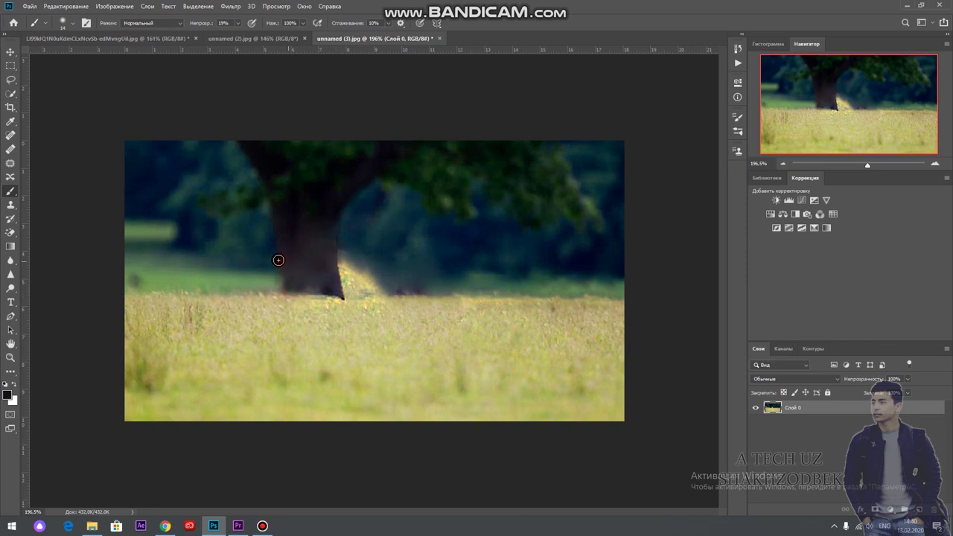
Lasso the dark background right of the trunk with Content-Aware Move
{"action": "left_click", "coordinate": [9, 137]}
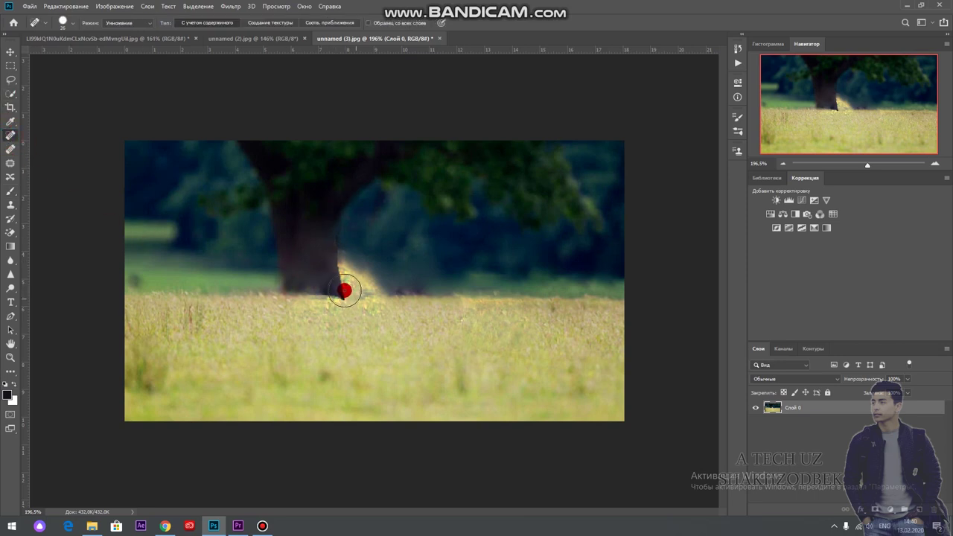
{"action": "scroll", "coordinate": [344, 290], "scroll_direction": "up", "scroll_amount": 2}
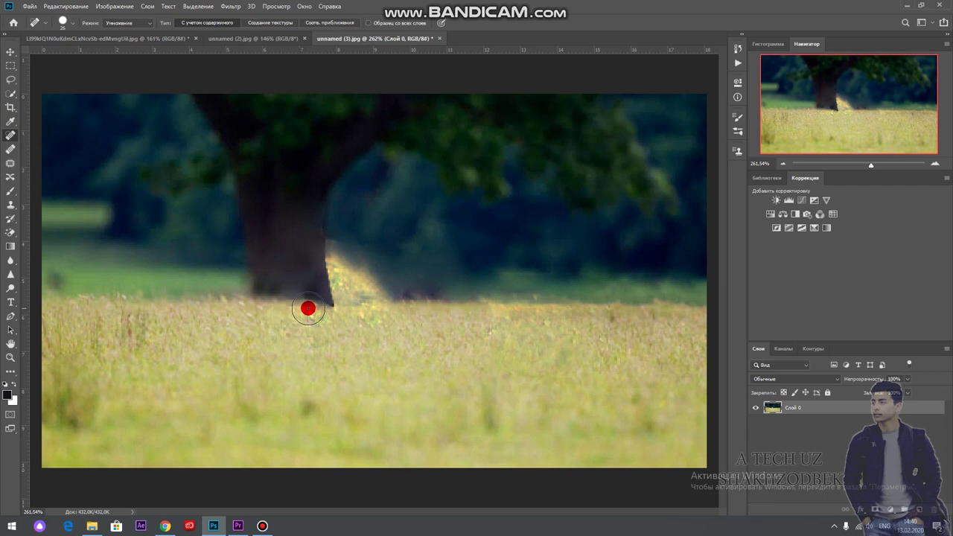
{"action": "scroll", "coordinate": [260, 303], "scroll_direction": "down", "scroll_amount": 1}
{"action": "scroll", "coordinate": [272, 297], "scroll_direction": "down", "scroll_amount": 1}
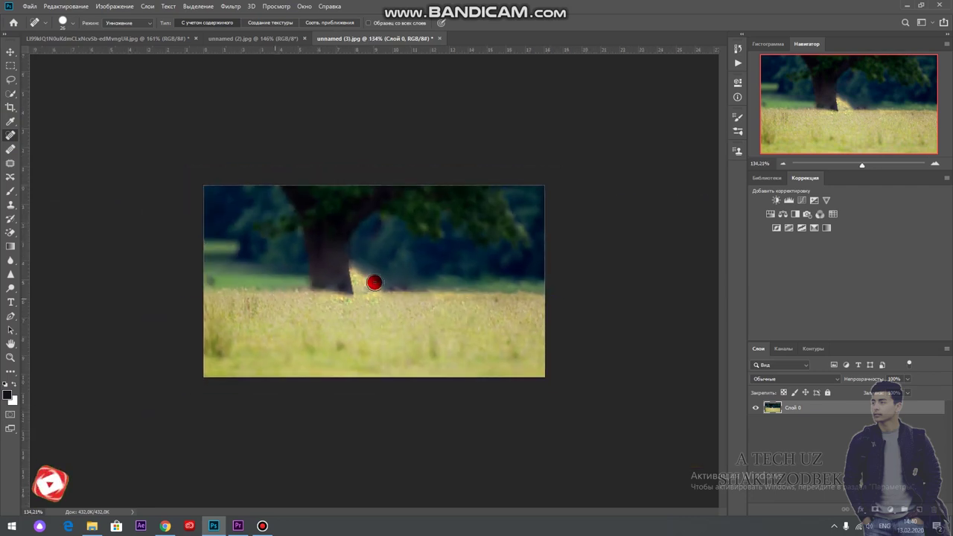
{"action": "scroll", "coordinate": [395, 247], "scroll_direction": "up", "scroll_amount": 4}
{"action": "scroll", "coordinate": [402, 234], "scroll_direction": "up", "scroll_amount": 1}
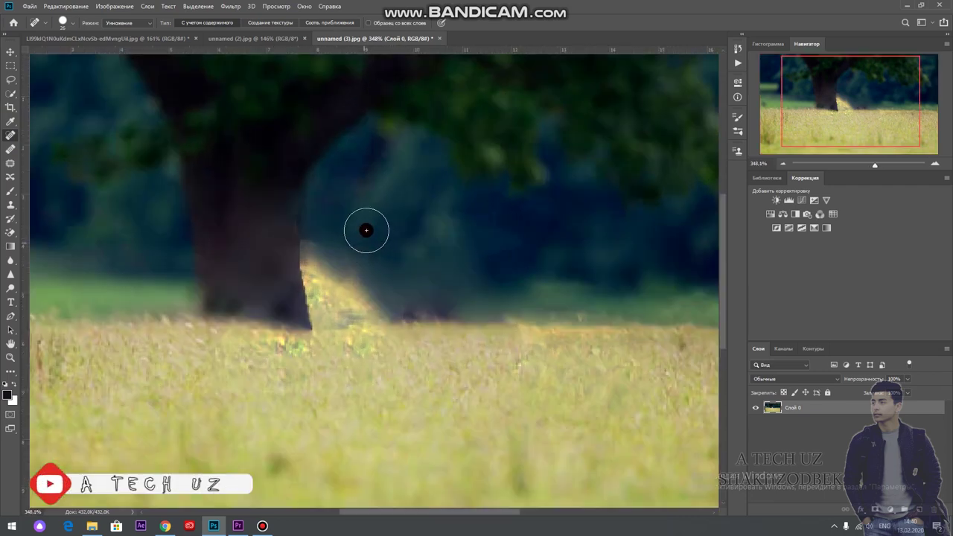
{"action": "left_click", "coordinate": [11, 177]}
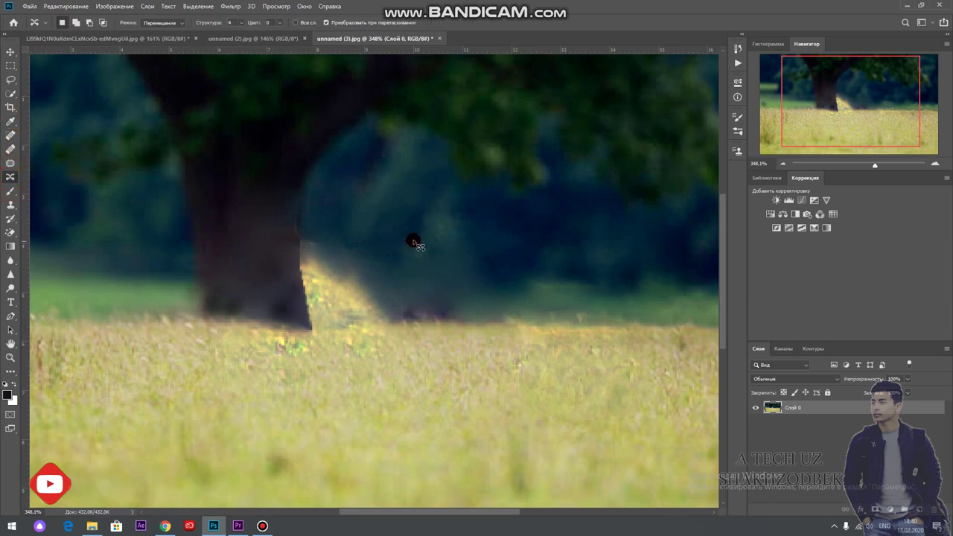
{"action": "left_click_drag", "start_coordinate": [398, 213], "coordinate": [401, 244]}
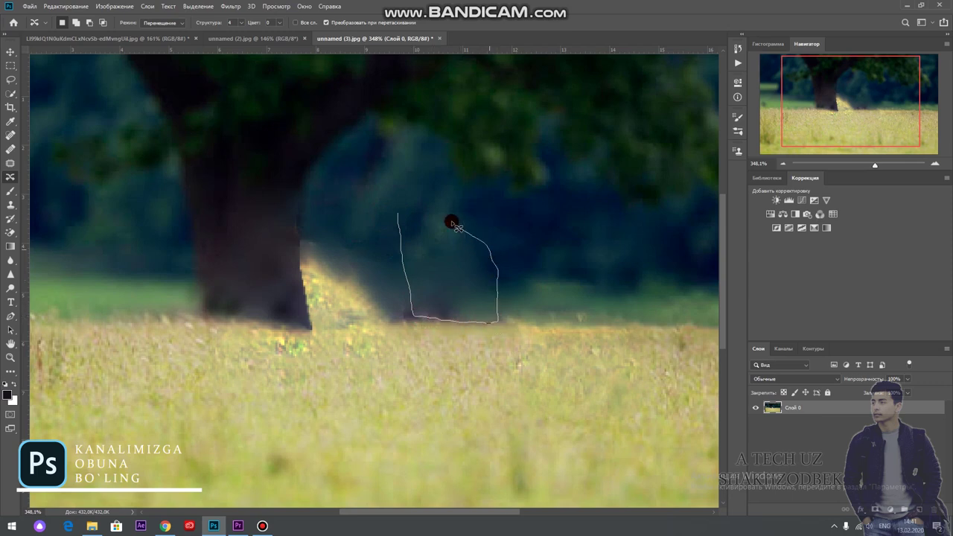
{"action": "left_click_drag", "start_coordinate": [401, 217], "coordinate": [333, 248]}
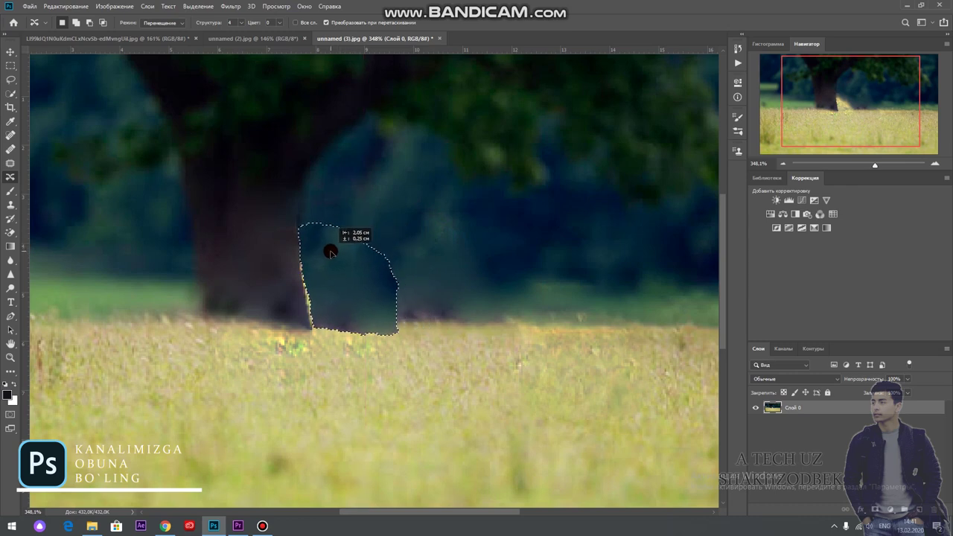
Move the dark patch left over the bright hump, commit, deselect and fit the image on screen
{"action": "left_click_drag", "start_coordinate": [333, 248], "coordinate": [327, 250]}
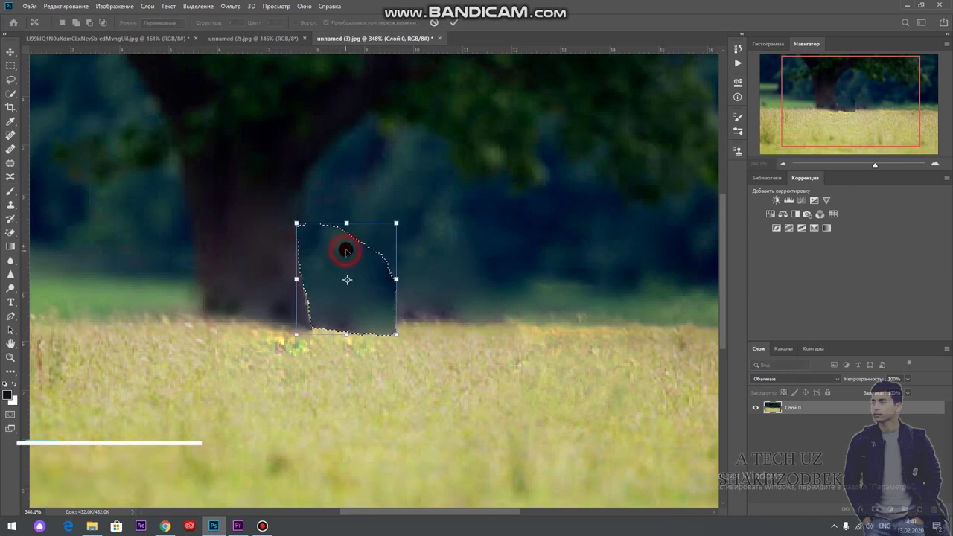
{"action": "left_click", "coordinate": [394, 221]}
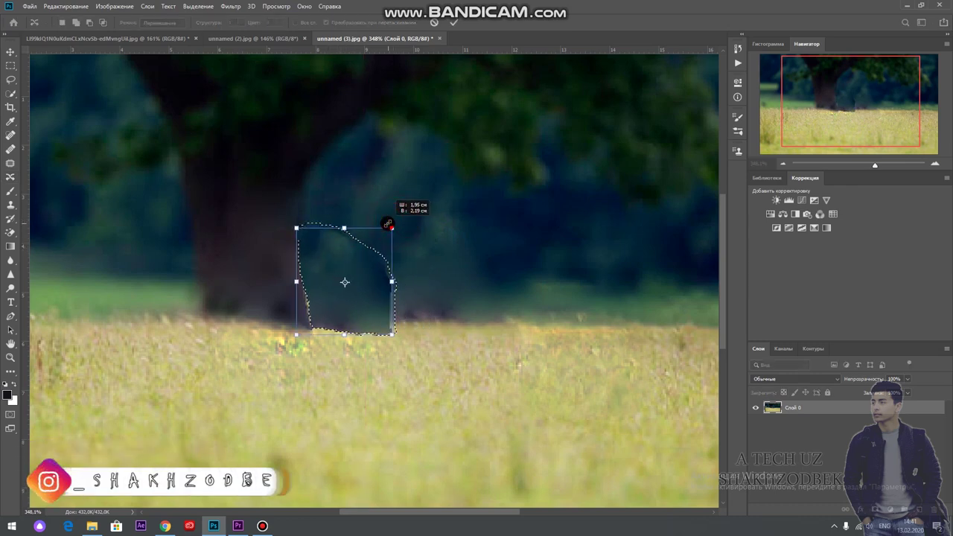
{"action": "left_click", "coordinate": [454, 23]}
{"action": "left_click", "coordinate": [469, 175]}
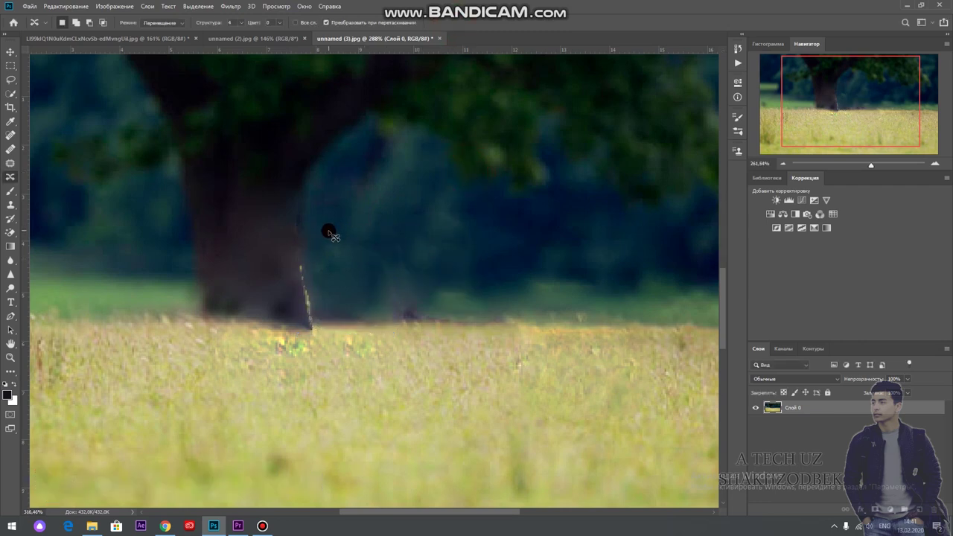
{"action": "key", "text": "ctrl+0"}
{"action": "scroll", "coordinate": [343, 270], "scroll_direction": "up", "scroll_amount": 5}
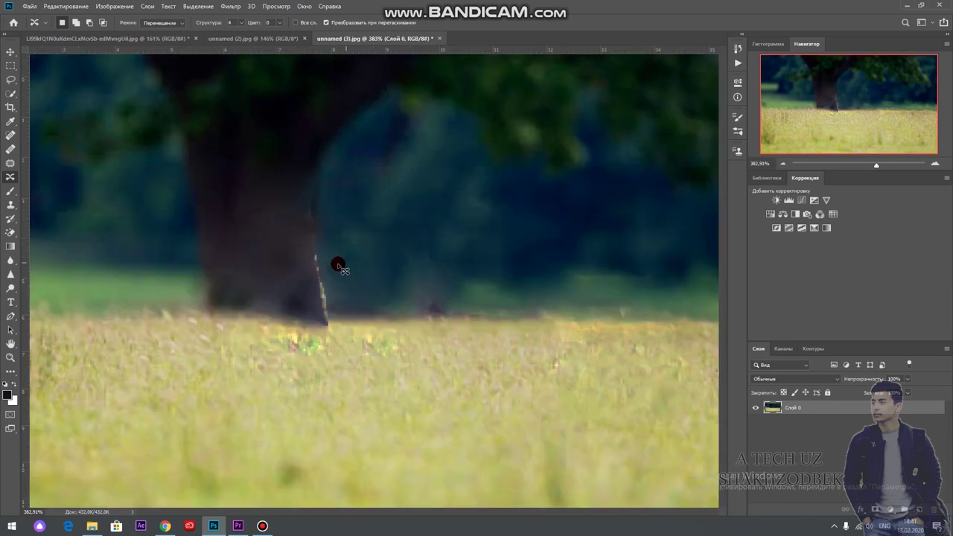
Heal the bright sliver by the trunk with a smaller Spot Healing Brush, then zoom out to review the meadow
{"action": "left_click", "coordinate": [10, 135]}
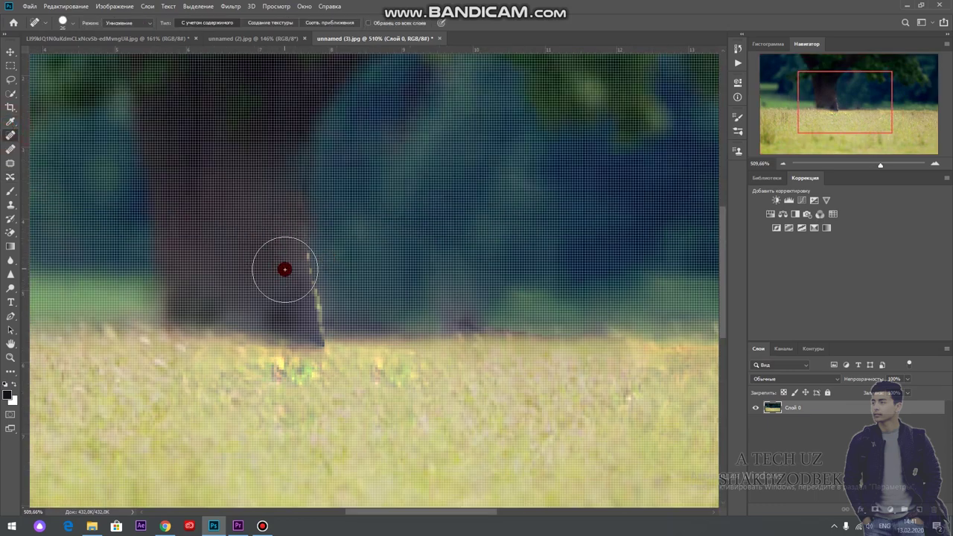
{"action": "right_click", "coordinate": [315, 278]}
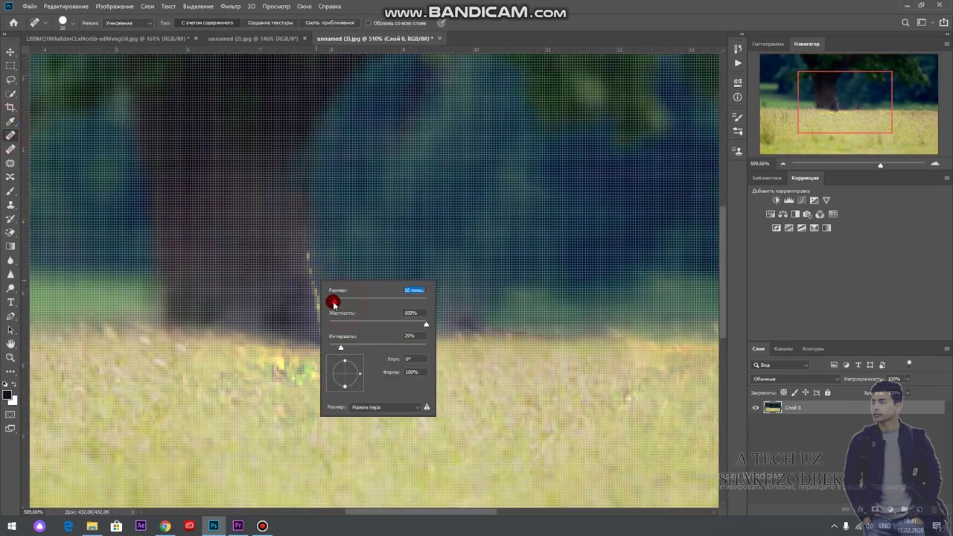
{"action": "left_click", "coordinate": [309, 269]}
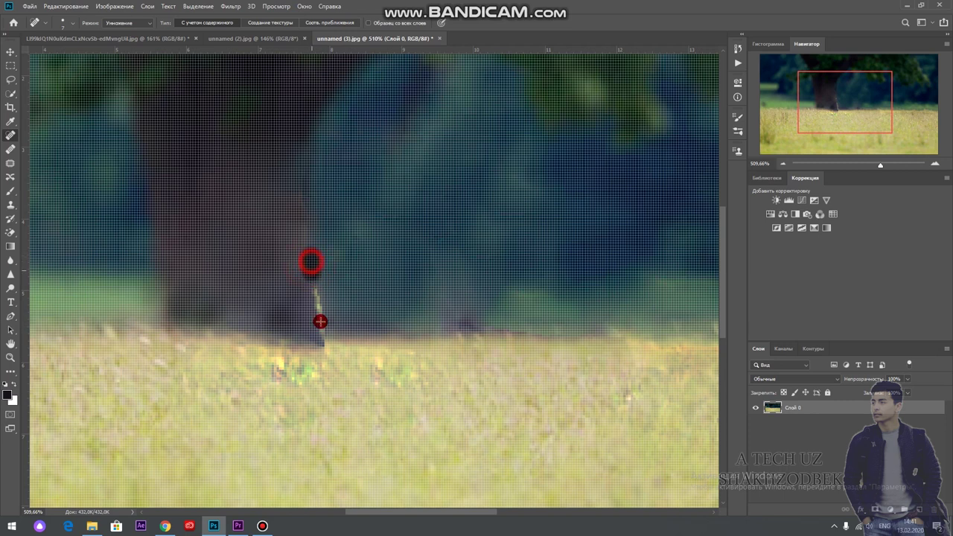
{"action": "scroll", "coordinate": [306, 275], "scroll_direction": "down", "scroll_amount": 5}
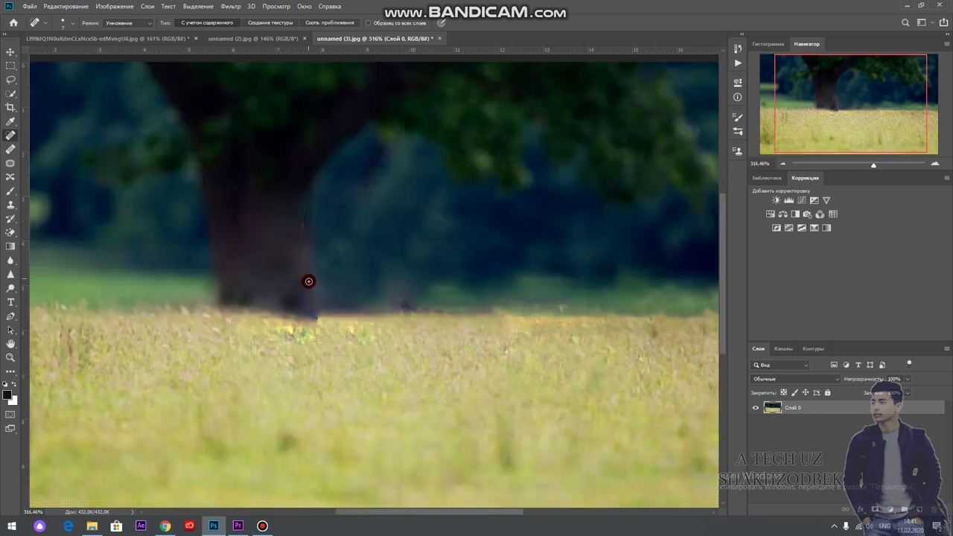
{"action": "left_click", "coordinate": [10, 52]}
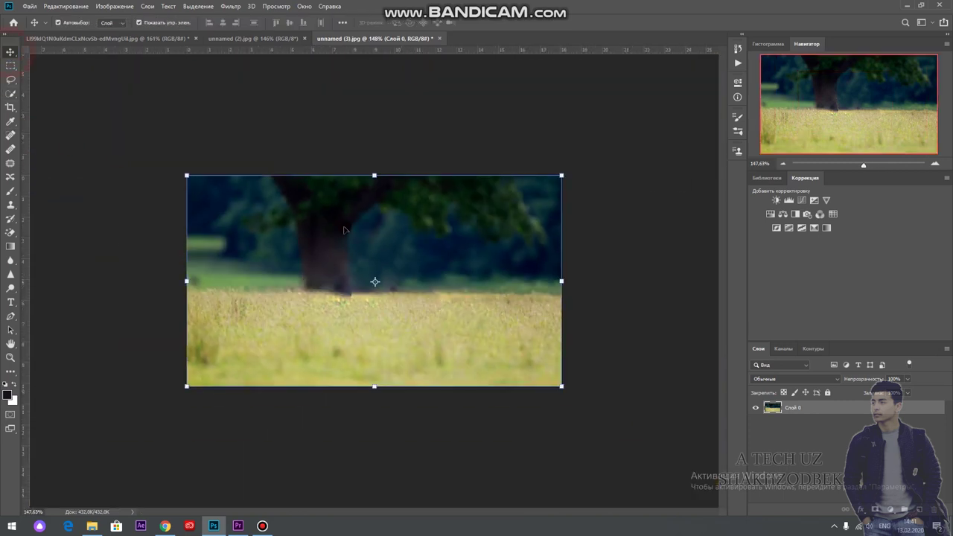
{"action": "scroll", "coordinate": [374, 281], "scroll_direction": "up", "scroll_amount": 2}
{"action": "scroll", "coordinate": [374, 281], "scroll_direction": "down", "scroll_amount": 3}
{"action": "left_click", "coordinate": [413, 167]}
{"action": "scroll", "coordinate": [389, 224], "scroll_direction": "up", "scroll_amount": 1}
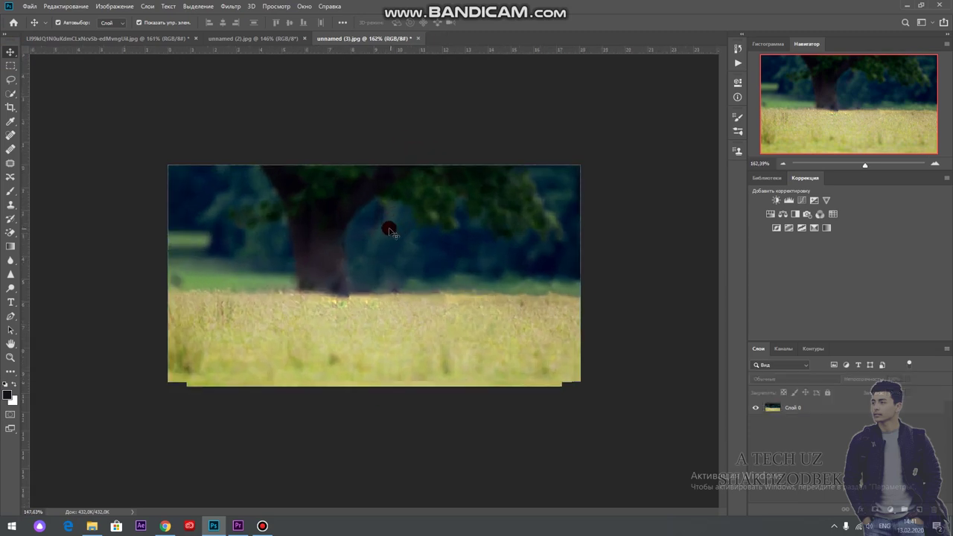
{"action": "scroll", "coordinate": [388, 229], "scroll_direction": "up", "scroll_amount": 2}
{"action": "scroll", "coordinate": [389, 230], "scroll_direction": "down", "scroll_amount": 1}
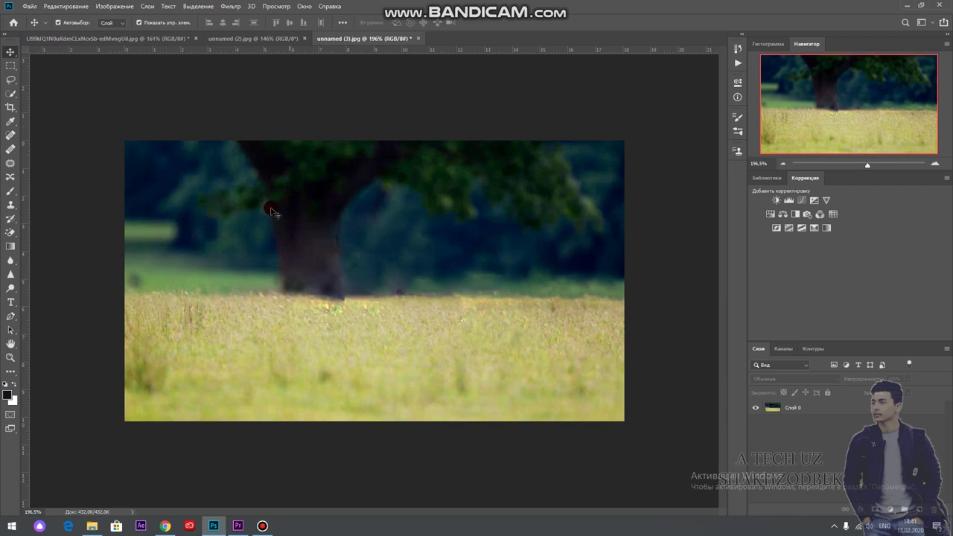
Show the acne portrait, set the Spot Healing Brush to Замена светлым mode, and select layer Слой 0
{"action": "left_click", "coordinate": [70, 38]}
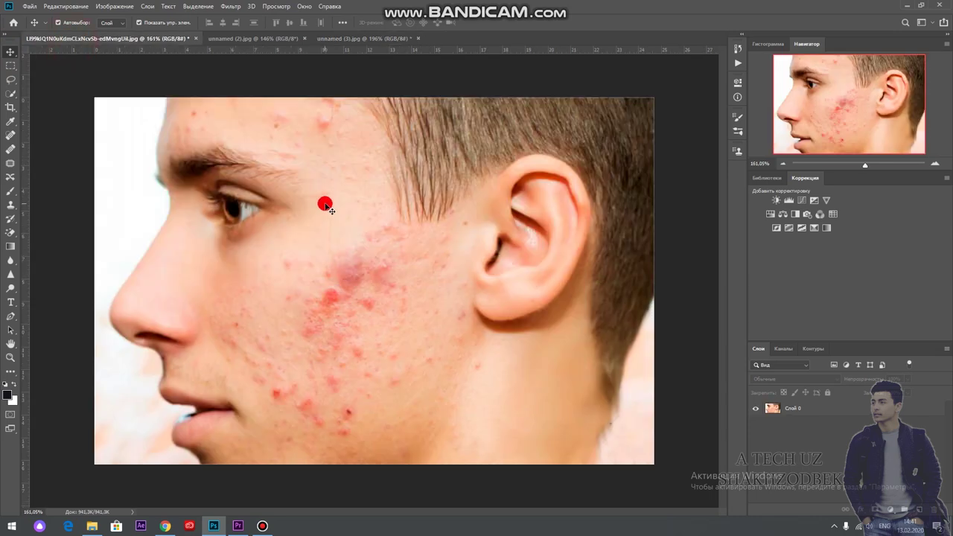
{"action": "left_click", "coordinate": [10, 134]}
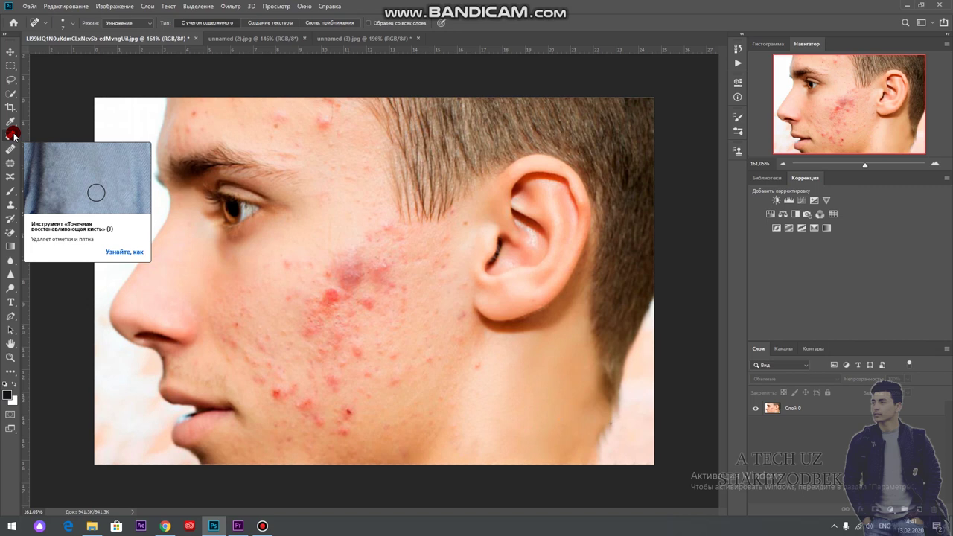
{"action": "left_click", "coordinate": [128, 23]}
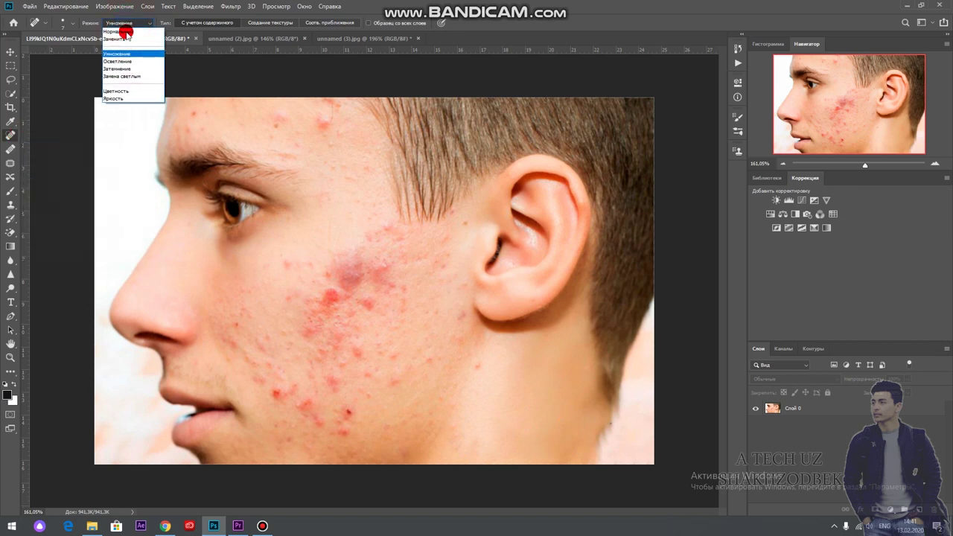
{"action": "left_click", "coordinate": [125, 60]}
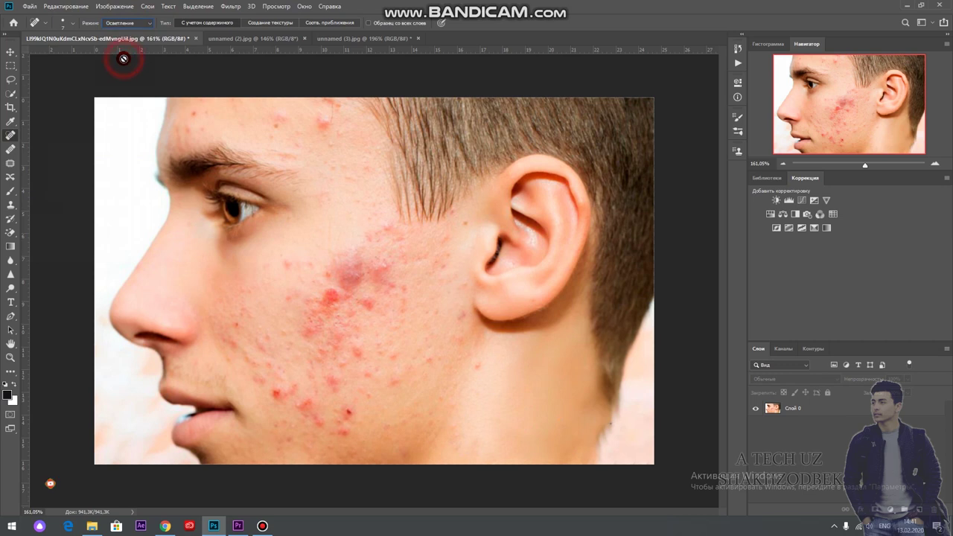
{"action": "left_click", "coordinate": [131, 23]}
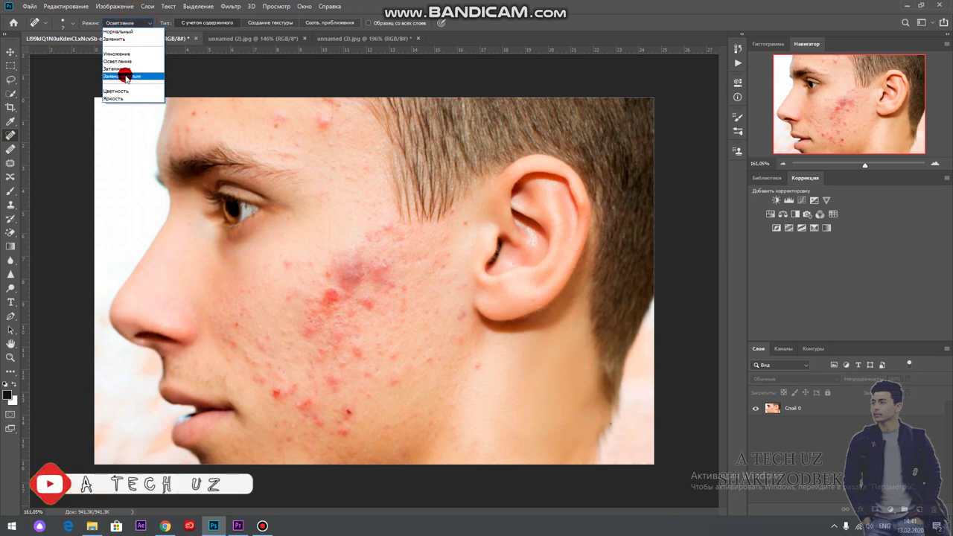
{"action": "left_click", "coordinate": [112, 76]}
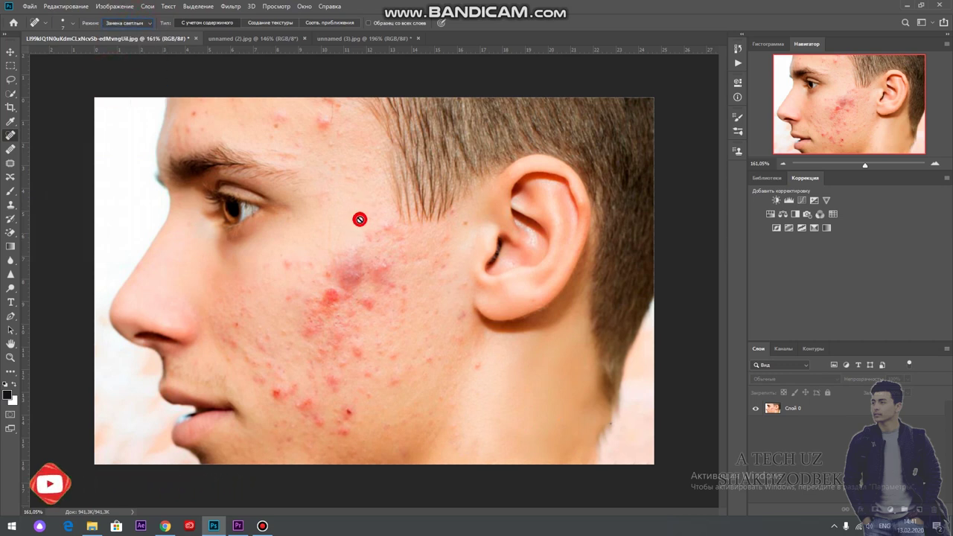
{"action": "left_click", "coordinate": [800, 411]}
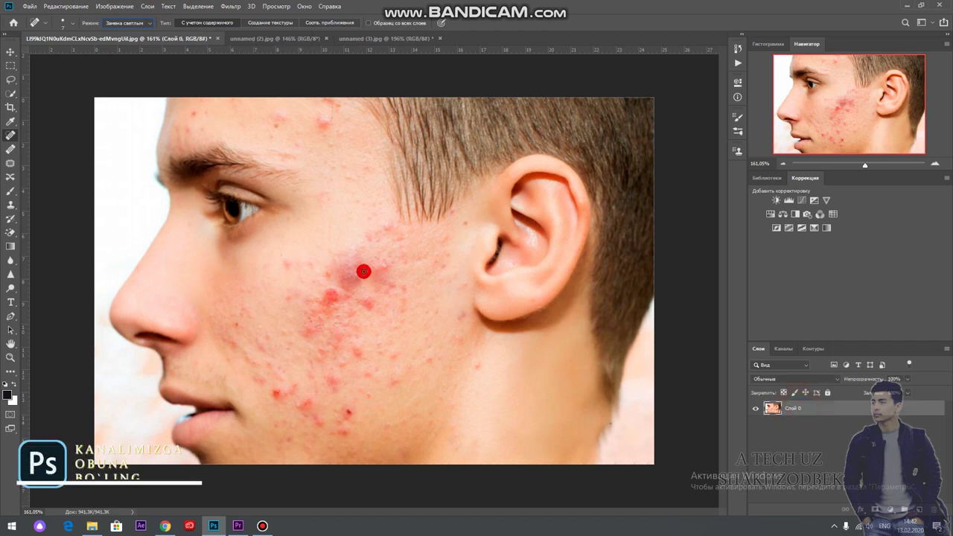
Enlarge the Spot Healing Brush to 59 px and heal blemishes across the cheek and near the ear
{"action": "left_click", "coordinate": [359, 262]}
{"action": "right_click", "coordinate": [364, 271]}
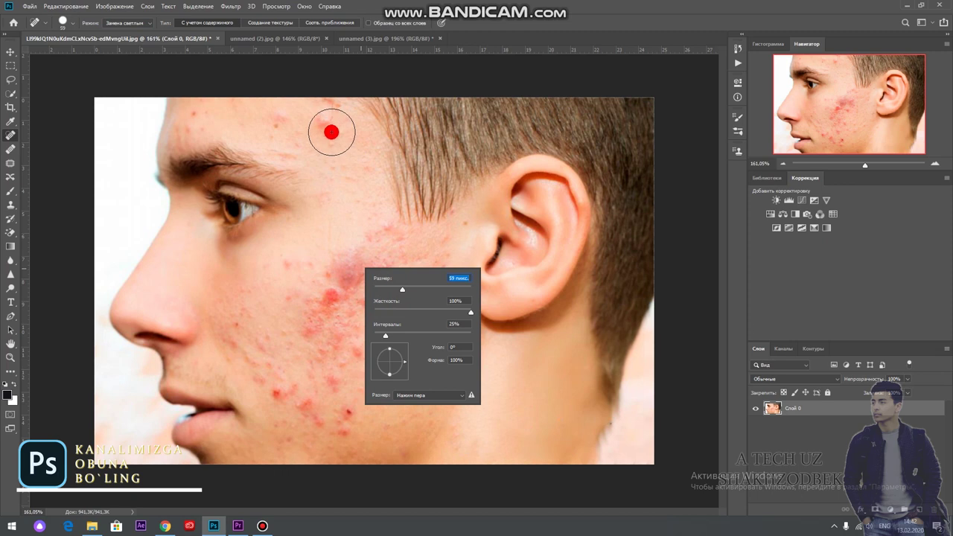
{"action": "left_click_drag", "start_coordinate": [399, 296], "coordinate": [340, 166]}
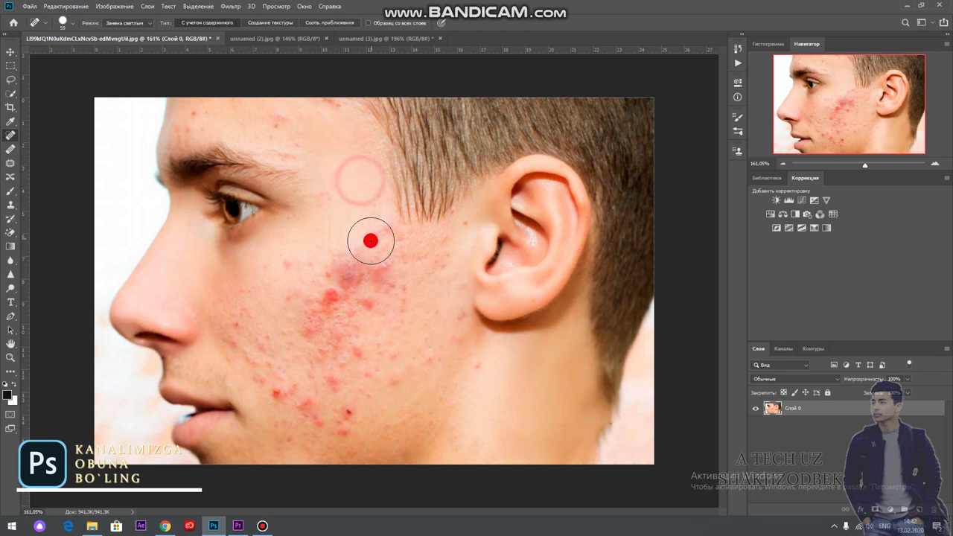
{"action": "left_click", "coordinate": [374, 275]}
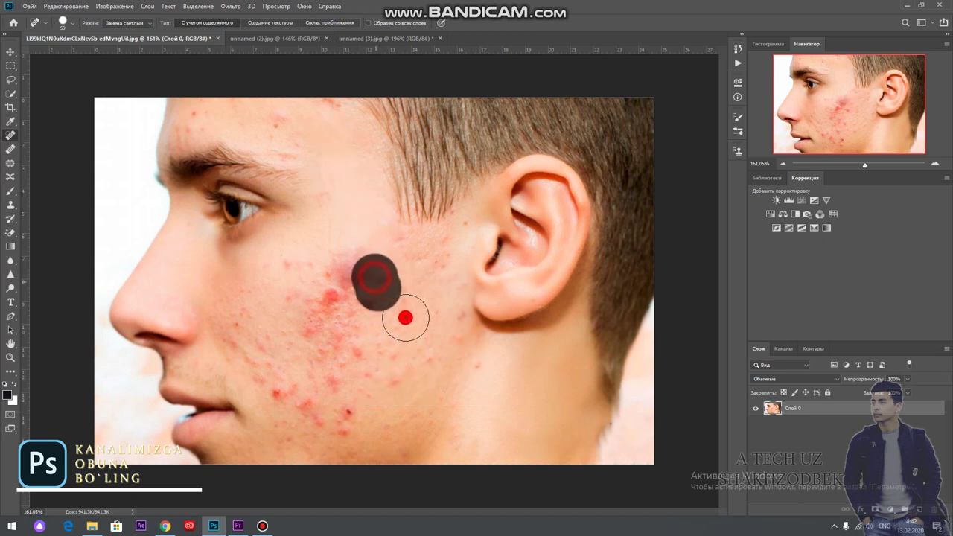
{"action": "left_click_drag", "start_coordinate": [335, 298], "coordinate": [315, 336]}
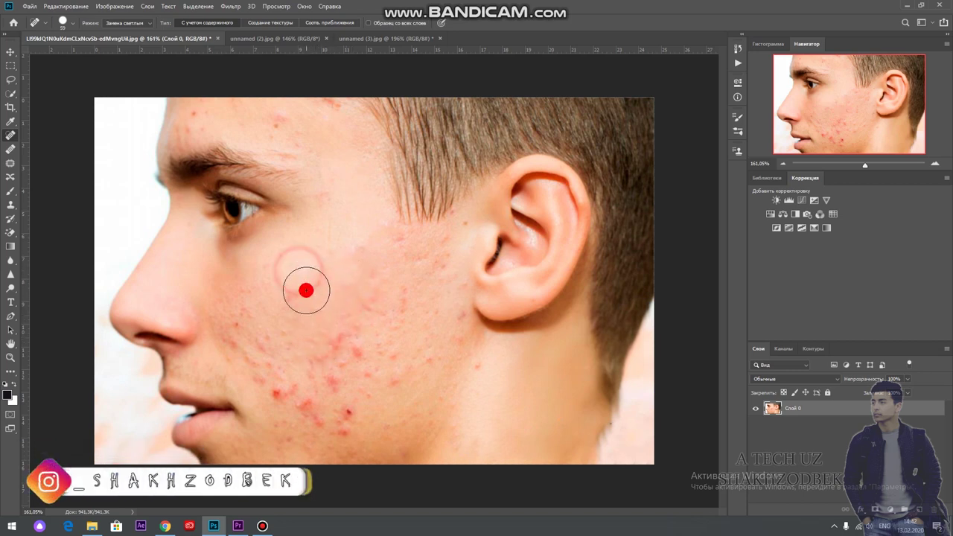
{"action": "left_click_drag", "start_coordinate": [306, 285], "coordinate": [313, 309]}
{"action": "left_click", "coordinate": [368, 260]}
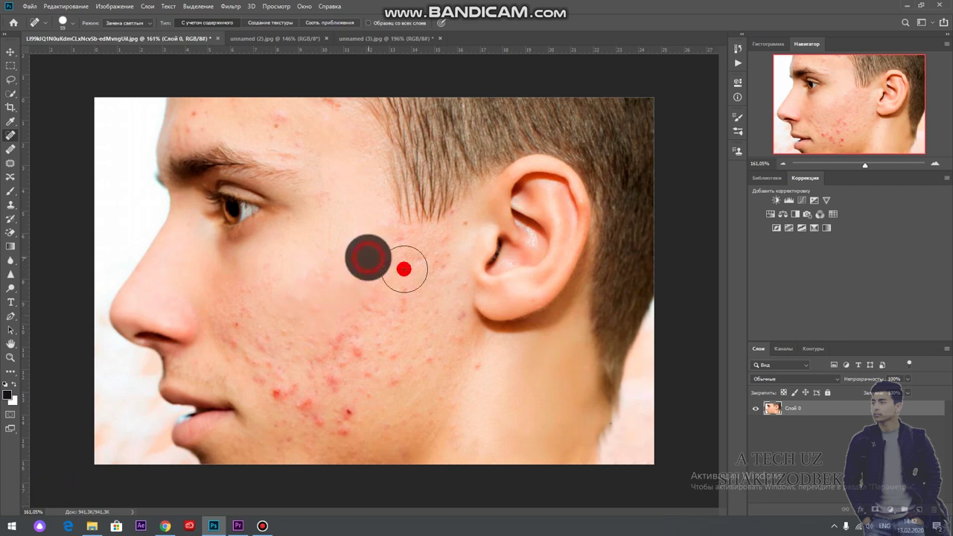
{"action": "left_click", "coordinate": [430, 253]}
{"action": "left_click", "coordinate": [435, 291]}
{"action": "left_click", "coordinate": [450, 330]}
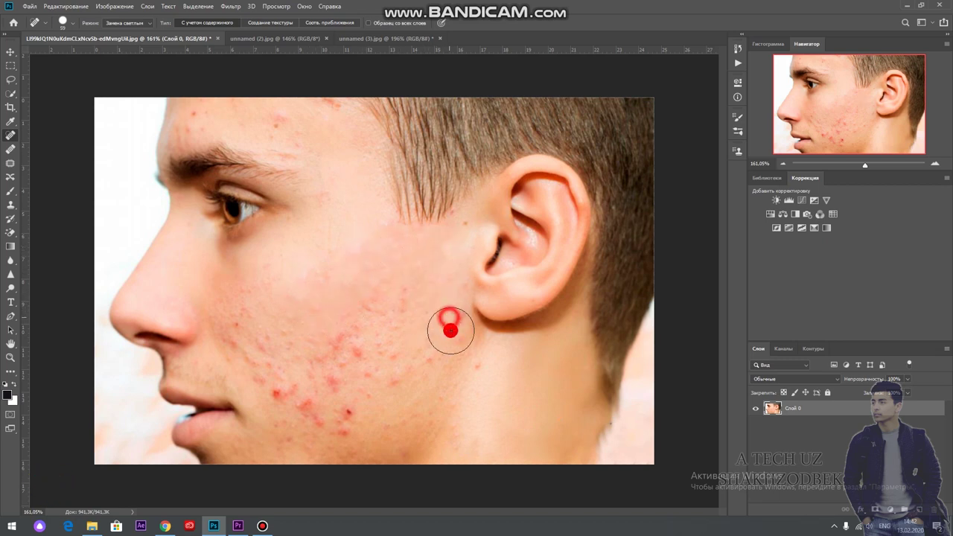
Resize the brush and heal the remaining blemishes in the middle of the cheek
{"action": "right_click", "coordinate": [396, 310]}
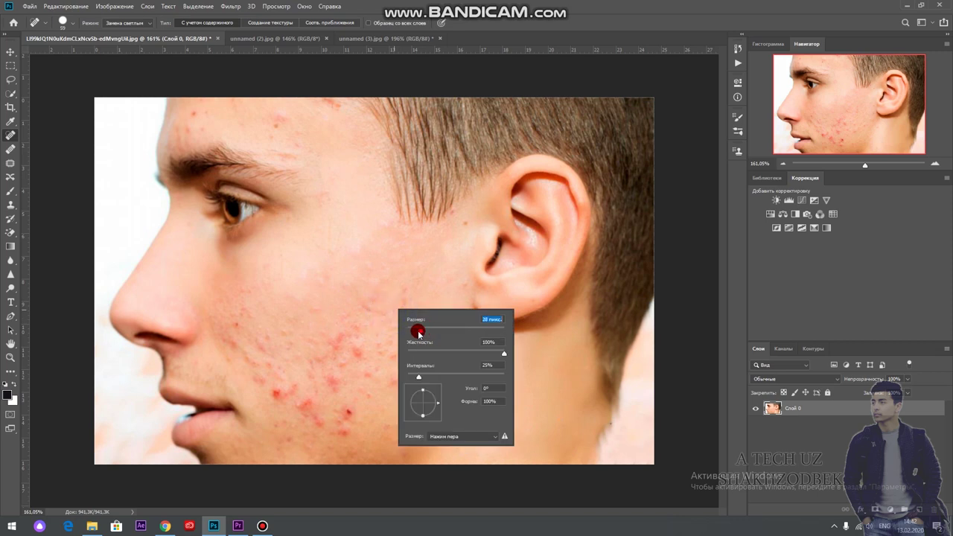
{"action": "left_click_drag", "start_coordinate": [355, 328], "coordinate": [365, 347]}
{"action": "left_click", "coordinate": [351, 344]}
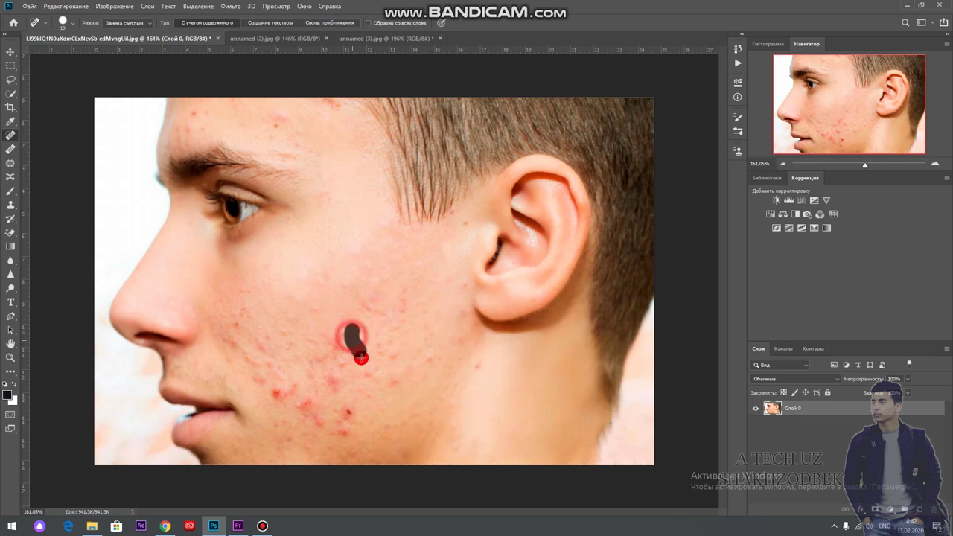
{"action": "left_click", "coordinate": [336, 343]}
{"action": "left_click_drag", "start_coordinate": [316, 320], "coordinate": [316, 341]}
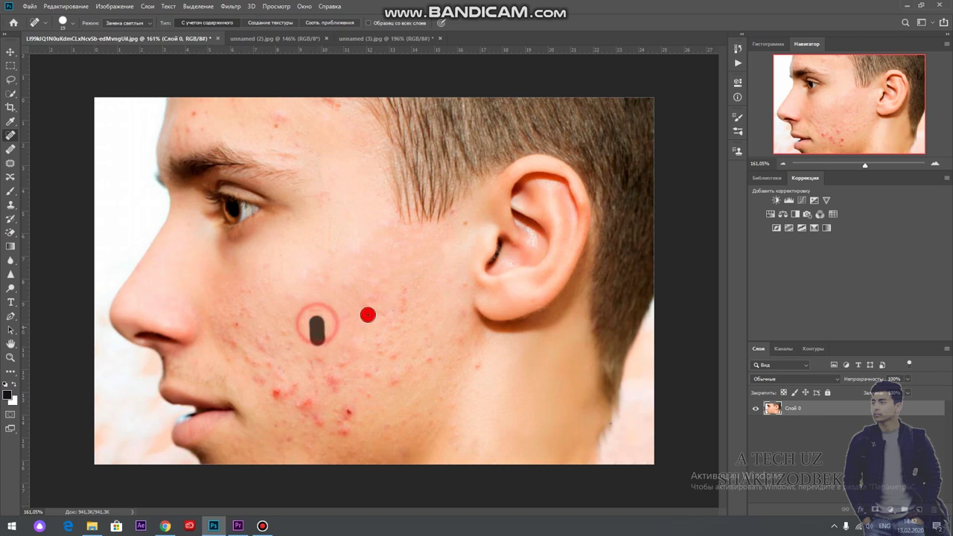
{"action": "left_click_drag", "start_coordinate": [378, 291], "coordinate": [350, 316]}
{"action": "left_click", "coordinate": [404, 290]}
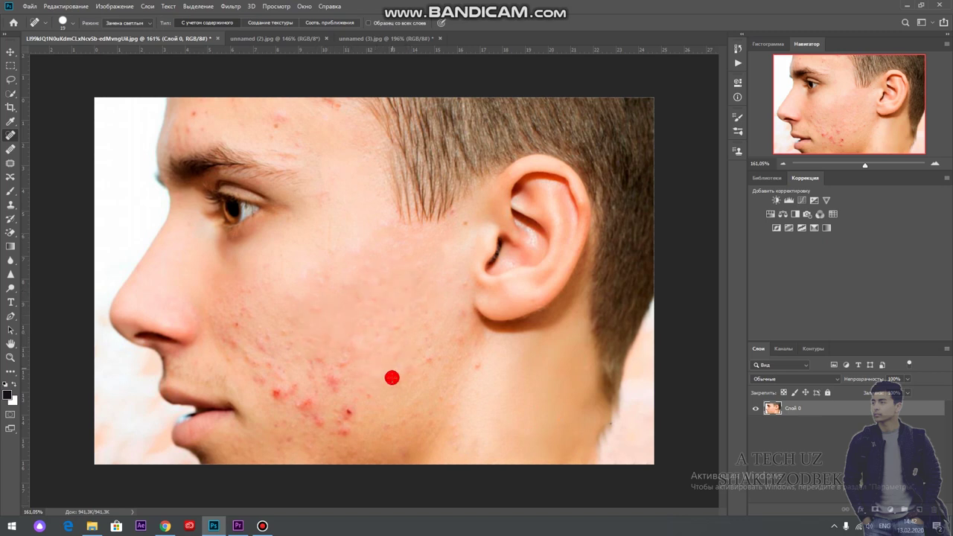
Heal the clusters of acne spots on the lower cheek
{"action": "left_click_drag", "start_coordinate": [351, 403], "coordinate": [348, 435]}
{"action": "left_click", "coordinate": [334, 419]}
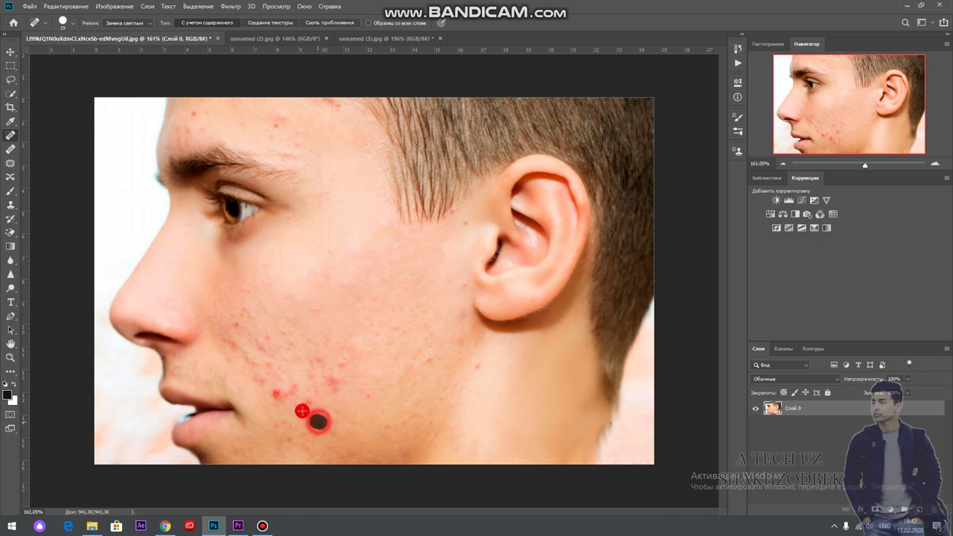
{"action": "mouse_move", "coordinate": [333, 388]}
{"action": "left_mouse_down"}
{"action": "mouse_move", "coordinate": [334, 368]}
{"action": "mouse_move", "coordinate": [273, 393]}
{"action": "mouse_move", "coordinate": [243, 349]}
{"action": "left_mouse_up"}
{"action": "mouse_move", "coordinate": [276, 380]}
{"action": "left_mouse_down"}
{"action": "mouse_move", "coordinate": [271, 333]}
{"action": "mouse_move", "coordinate": [240, 304]}
{"action": "mouse_move", "coordinate": [283, 354]}
{"action": "left_mouse_up"}
{"action": "left_click", "coordinate": [285, 333]}
{"action": "left_click", "coordinate": [307, 336]}
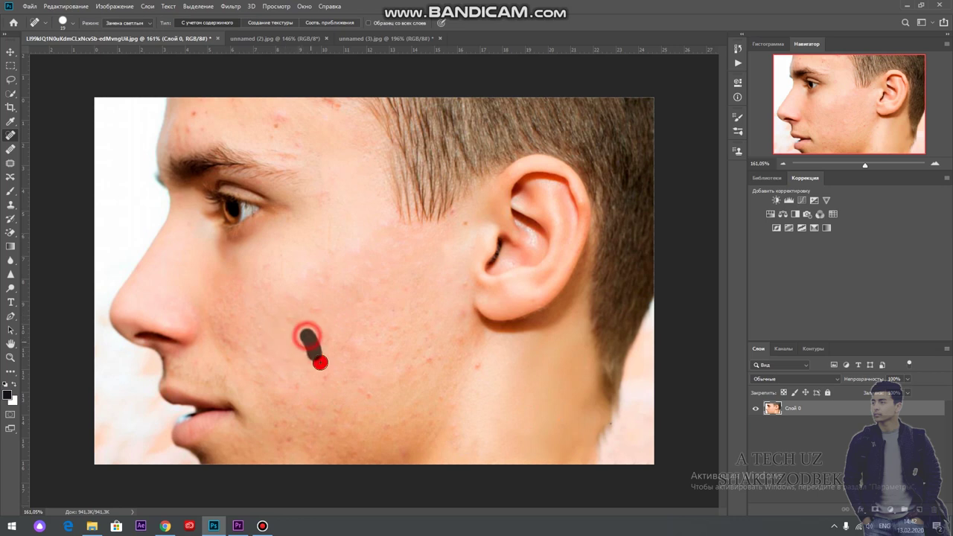
{"action": "left_click", "coordinate": [317, 376]}
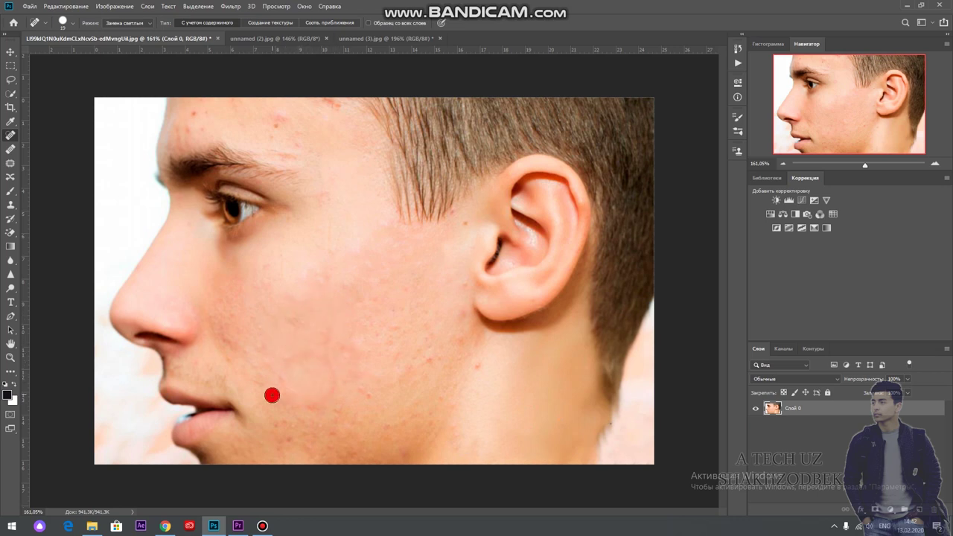
Heal the blemishes along the jaw, near the temple and on the forehead
{"action": "left_click_drag", "start_coordinate": [313, 409], "coordinate": [411, 417]}
{"action": "left_click", "coordinate": [367, 396]}
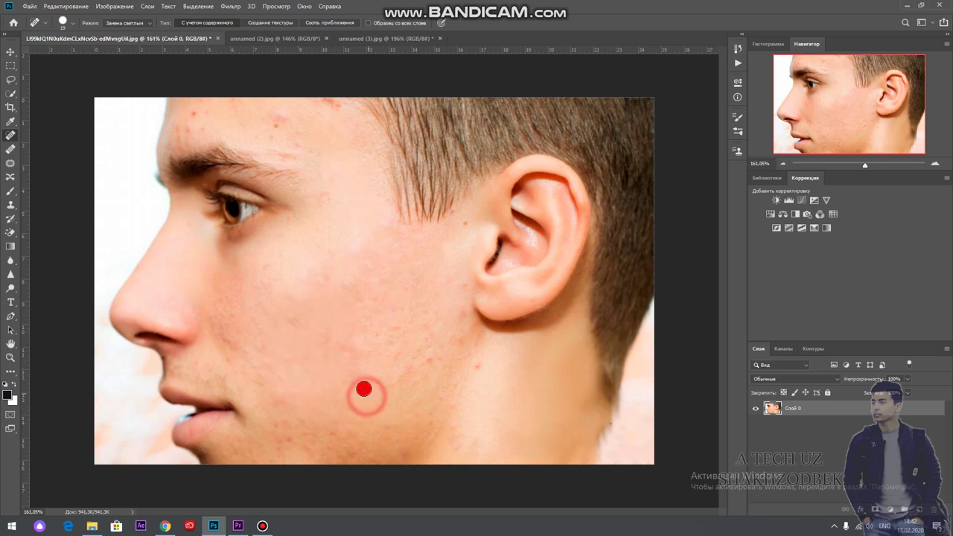
{"action": "left_click", "coordinate": [354, 353]}
{"action": "left_click", "coordinate": [323, 193]}
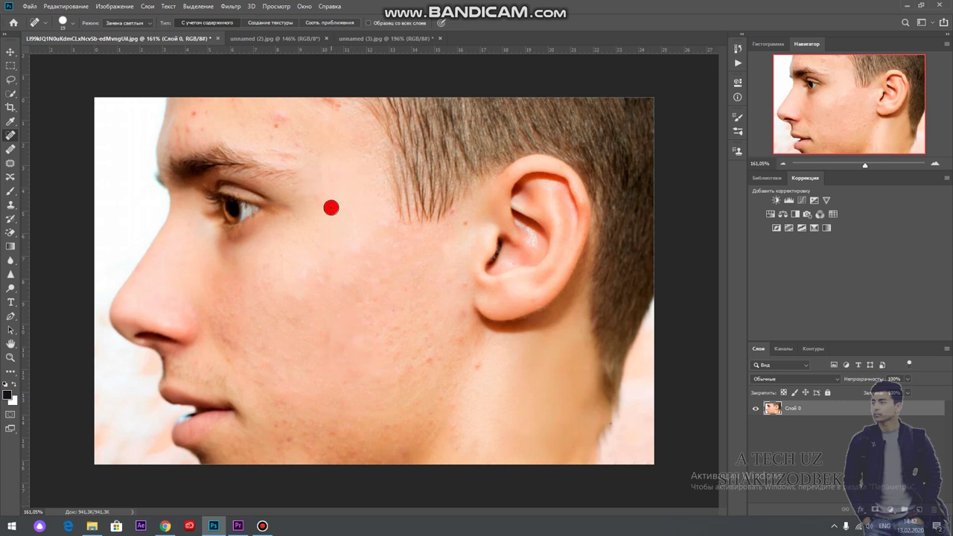
{"action": "mouse_move", "coordinate": [192, 118]}
{"action": "left_mouse_down"}
{"action": "mouse_move", "coordinate": [182, 130]}
{"action": "mouse_move", "coordinate": [195, 139]}
{"action": "left_mouse_up"}
{"action": "mouse_move", "coordinate": [212, 124]}
{"action": "left_mouse_down"}
{"action": "mouse_move", "coordinate": [170, 147]}
{"action": "mouse_move", "coordinate": [230, 125]}
{"action": "left_mouse_up"}
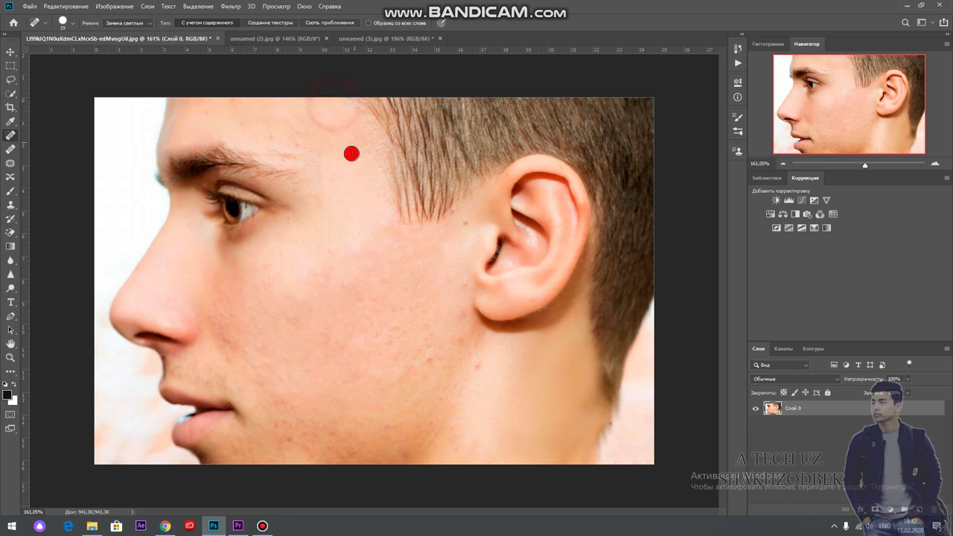
Zoom out and heal leftover spots near the ear, on the lower cheek and along the jawline
{"action": "key", "text": "ctrl+minus"}
{"action": "left_click_drag", "start_coordinate": [435, 280], "coordinate": [437, 298]}
{"action": "left_click", "coordinate": [425, 323]}
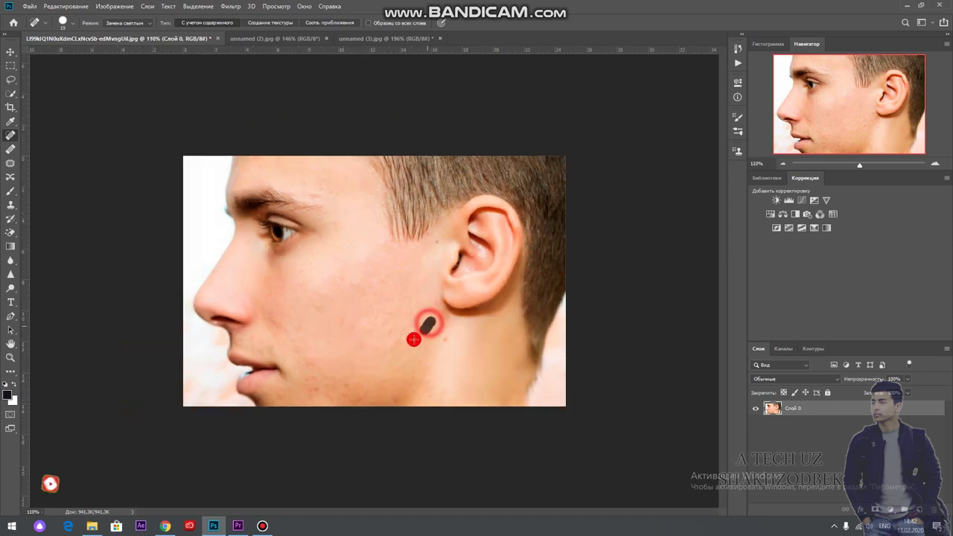
{"action": "left_click", "coordinate": [410, 335]}
{"action": "left_click_drag", "start_coordinate": [457, 335], "coordinate": [447, 345]}
{"action": "mouse_move", "coordinate": [413, 379]}
{"action": "left_mouse_down"}
{"action": "mouse_move", "coordinate": [393, 390]}
{"action": "mouse_move", "coordinate": [381, 373]}
{"action": "left_mouse_up"}
{"action": "left_click_drag", "start_coordinate": [337, 406], "coordinate": [351, 382]}
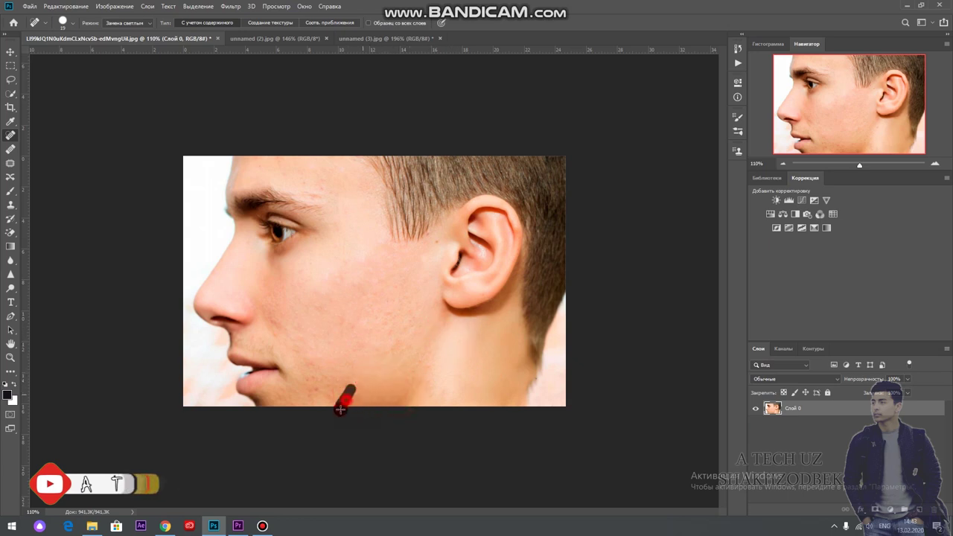
{"action": "left_click_drag", "start_coordinate": [333, 396], "coordinate": [307, 370]}
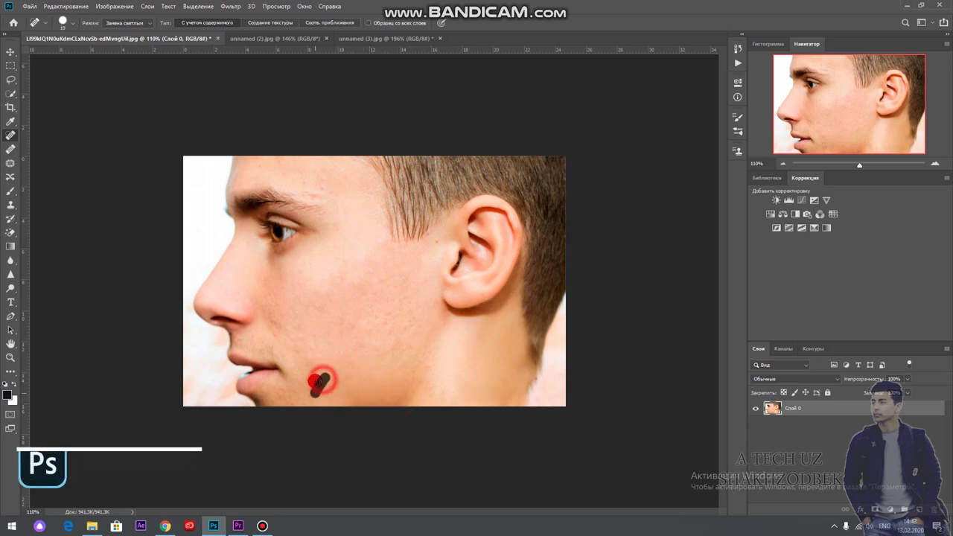
Touch up the last spots below the cheekbone, on the lower cheek and near the sideburn
{"action": "scroll", "coordinate": [304, 362], "scroll_direction": "down", "scroll_amount": 2}
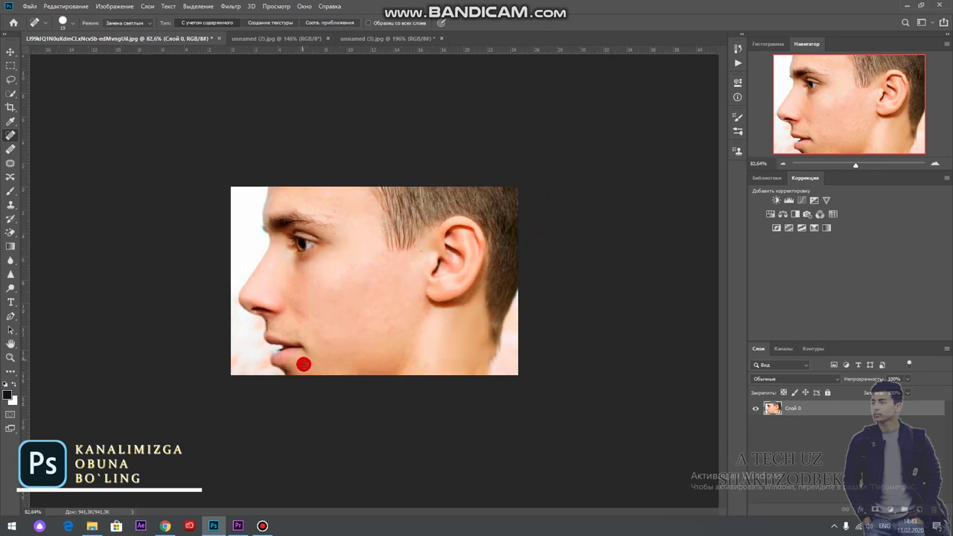
{"action": "scroll", "coordinate": [423, 227], "scroll_direction": "up", "scroll_amount": 2}
{"action": "scroll", "coordinate": [424, 214], "scroll_direction": "up", "scroll_amount": 1}
{"action": "scroll", "coordinate": [424, 214], "scroll_direction": "up", "scroll_amount": 1}
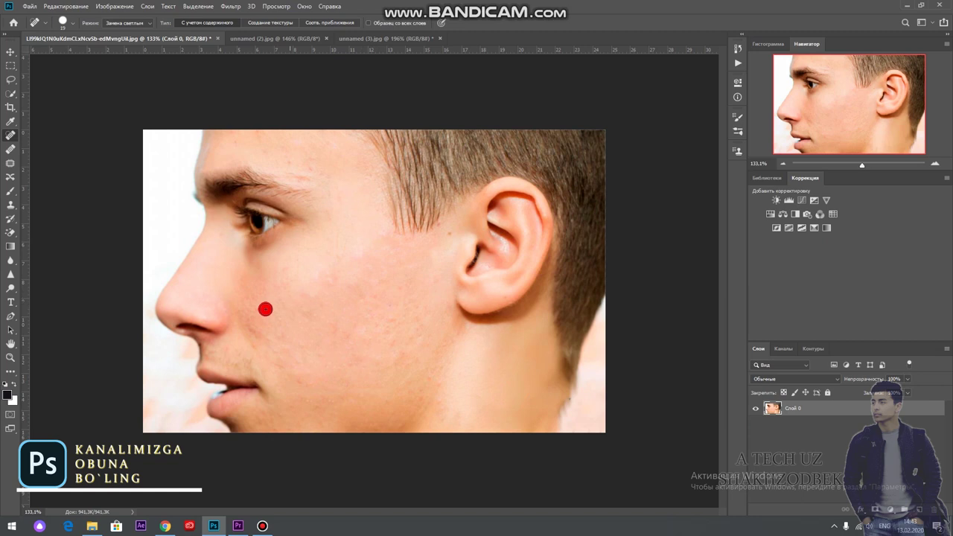
{"action": "mouse_move", "coordinate": [241, 314]}
{"action": "left_mouse_down"}
{"action": "mouse_move", "coordinate": [261, 309]}
{"action": "mouse_move", "coordinate": [245, 297]}
{"action": "left_mouse_up"}
{"action": "scroll", "coordinate": [347, 336], "scroll_direction": "down", "scroll_amount": 2}
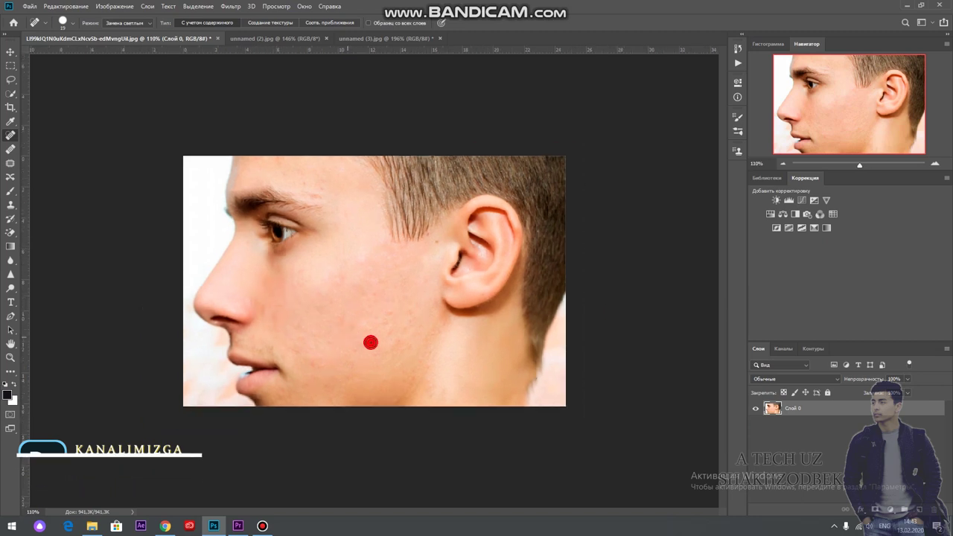
{"action": "left_click_drag", "start_coordinate": [416, 320], "coordinate": [393, 343]}
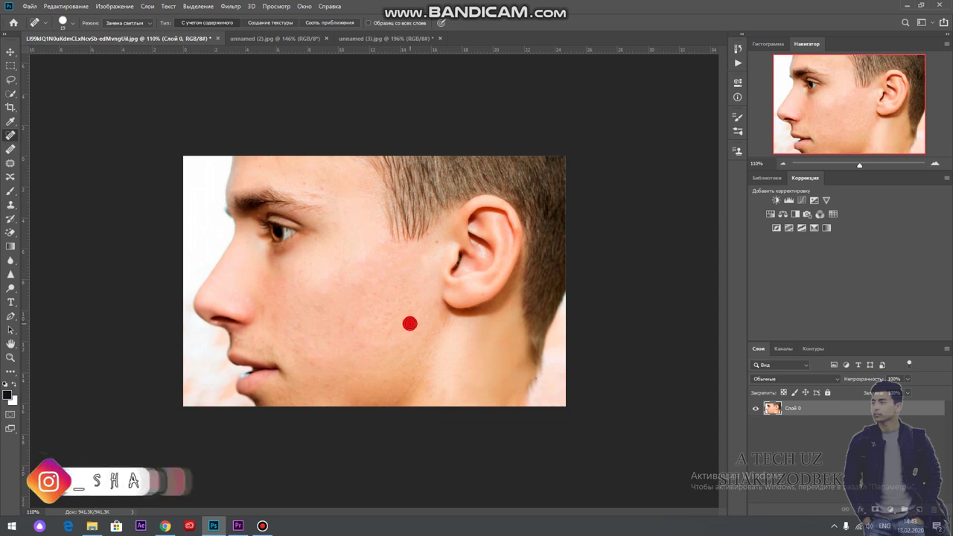
{"action": "left_click", "coordinate": [438, 241]}
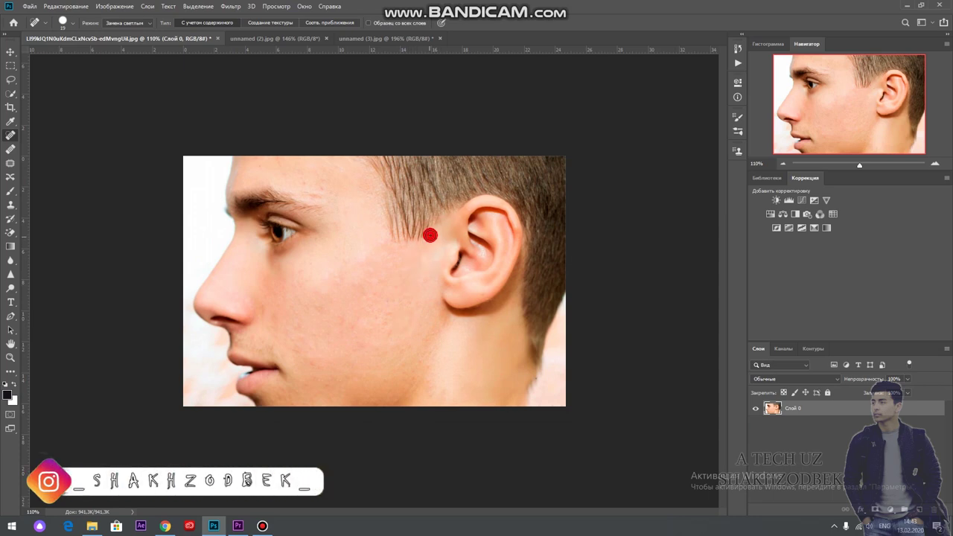
{"action": "left_click", "coordinate": [428, 238]}
{"action": "left_click_drag", "start_coordinate": [415, 314], "coordinate": [389, 336]}
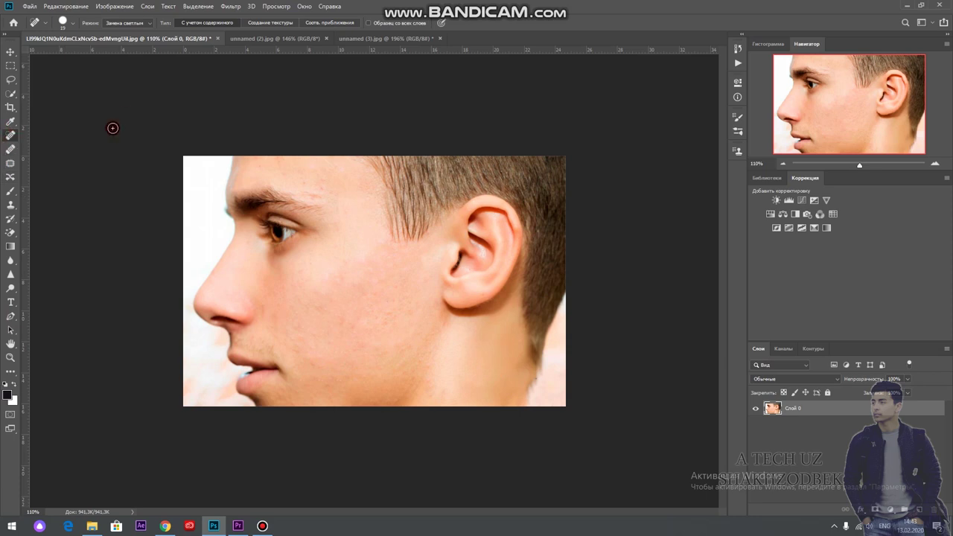
Show the rabbit photo unnamed (2).jpg and unlock its Background layer
{"action": "left_click", "coordinate": [265, 38]}
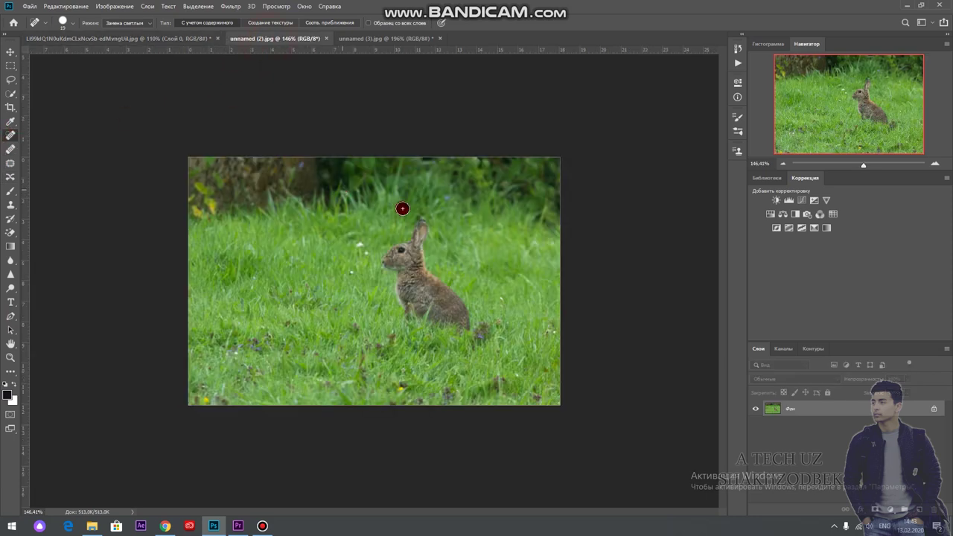
{"action": "scroll", "coordinate": [406, 207], "scroll_direction": "up", "scroll_amount": 1}
{"action": "scroll", "coordinate": [451, 212], "scroll_direction": "up", "scroll_amount": 1}
{"action": "left_click", "coordinate": [771, 380]}
{"action": "left_click", "coordinate": [930, 409]}
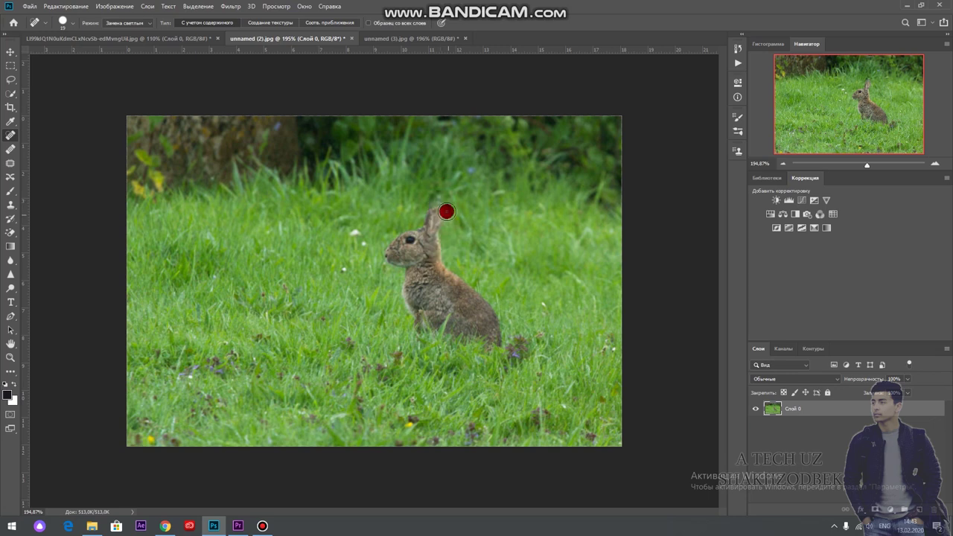
Try healing strokes over the rabbit's ear and body, then undo them back to the intact rabbit
{"action": "left_click_drag", "start_coordinate": [440, 208], "coordinate": [440, 246]}
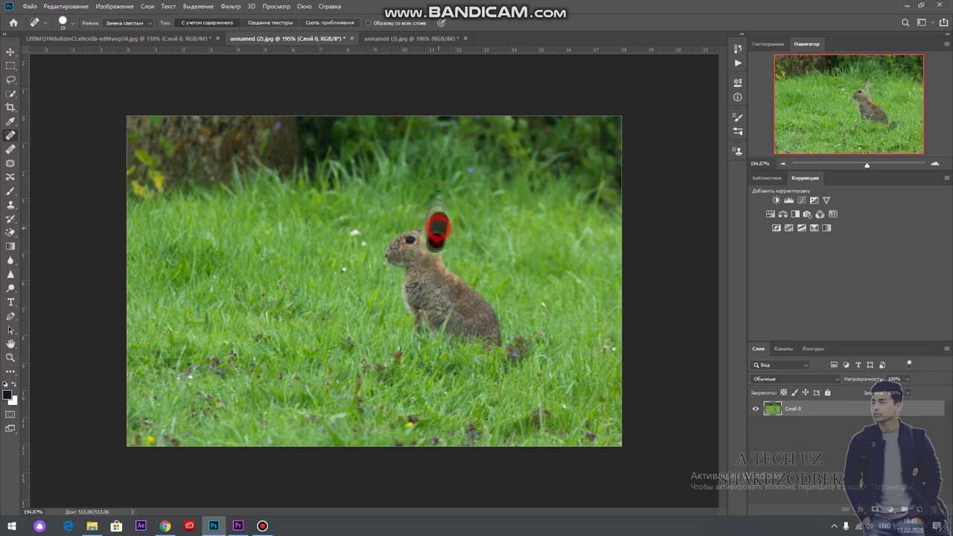
{"action": "mouse_move", "coordinate": [431, 206]}
{"action": "left_mouse_down"}
{"action": "mouse_move", "coordinate": [437, 224]}
{"action": "mouse_move", "coordinate": [402, 252]}
{"action": "left_mouse_up"}
{"action": "left_click", "coordinate": [452, 309]}
{"action": "mouse_move", "coordinate": [453, 309]}
{"action": "left_mouse_down"}
{"action": "mouse_move", "coordinate": [419, 275]}
{"action": "mouse_move", "coordinate": [440, 277]}
{"action": "left_mouse_up"}
{"action": "left_click", "coordinate": [132, 28]}
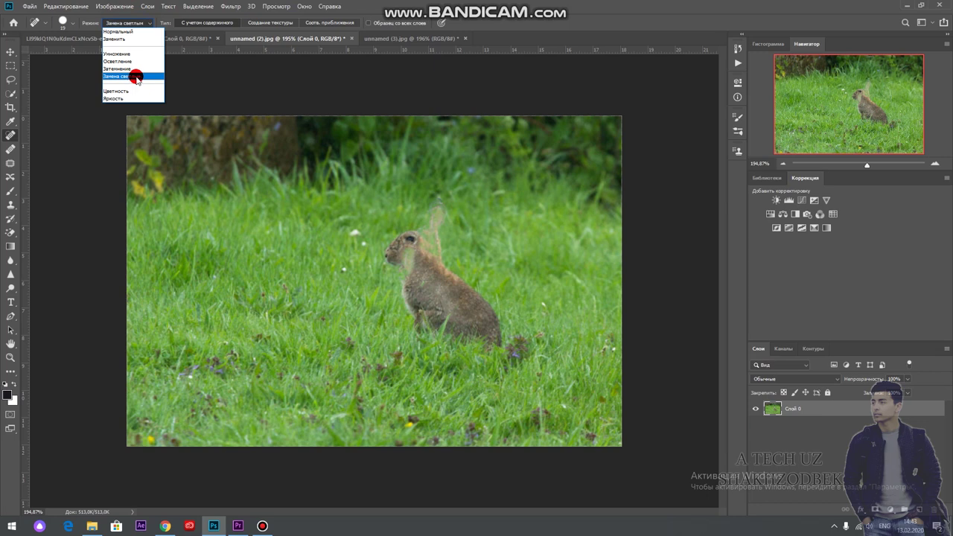
{"action": "left_click", "coordinate": [423, 265]}
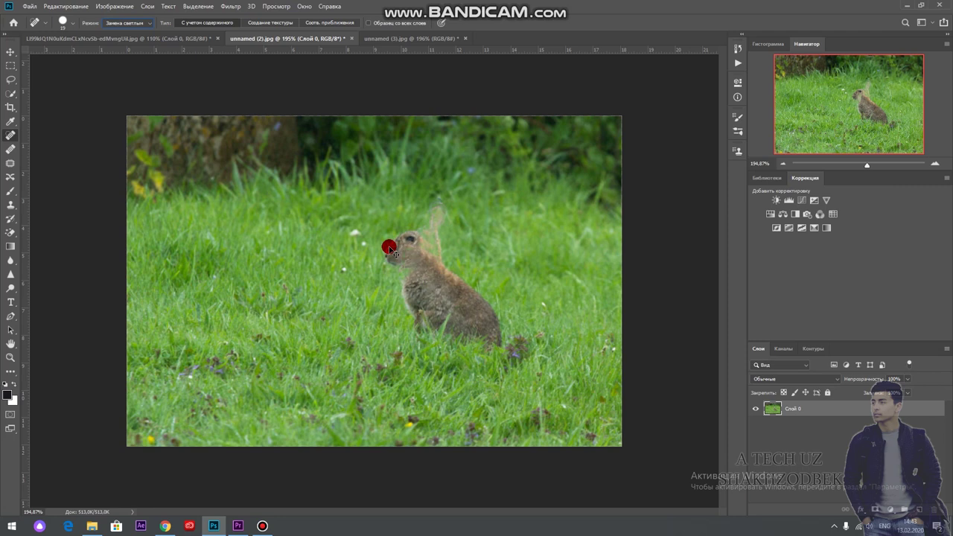
{"action": "key", "text": "ctrl+z"}
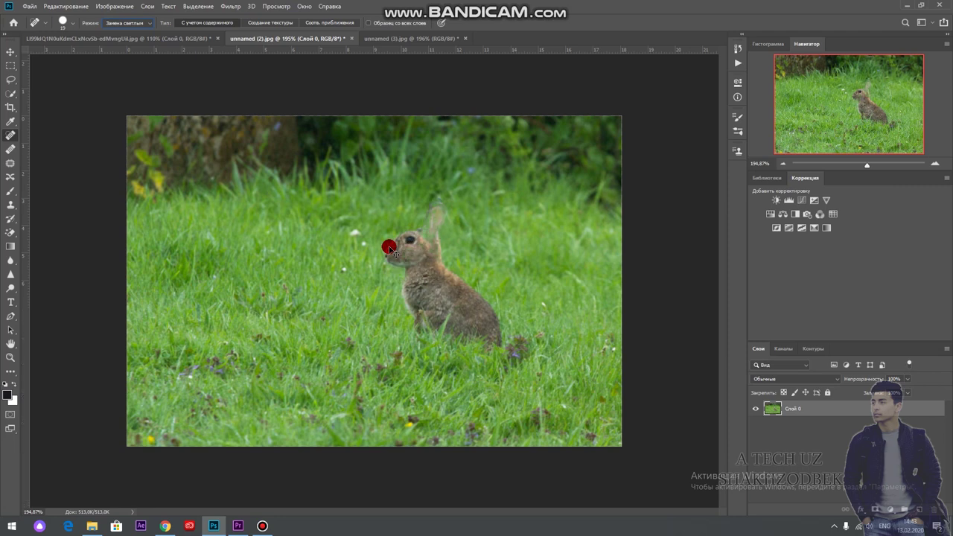
{"action": "key", "text": "ctrl+z"}
{"action": "key", "text": "ctrl+z"}
{"action": "left_click_drag", "start_coordinate": [394, 254], "coordinate": [390, 262]}
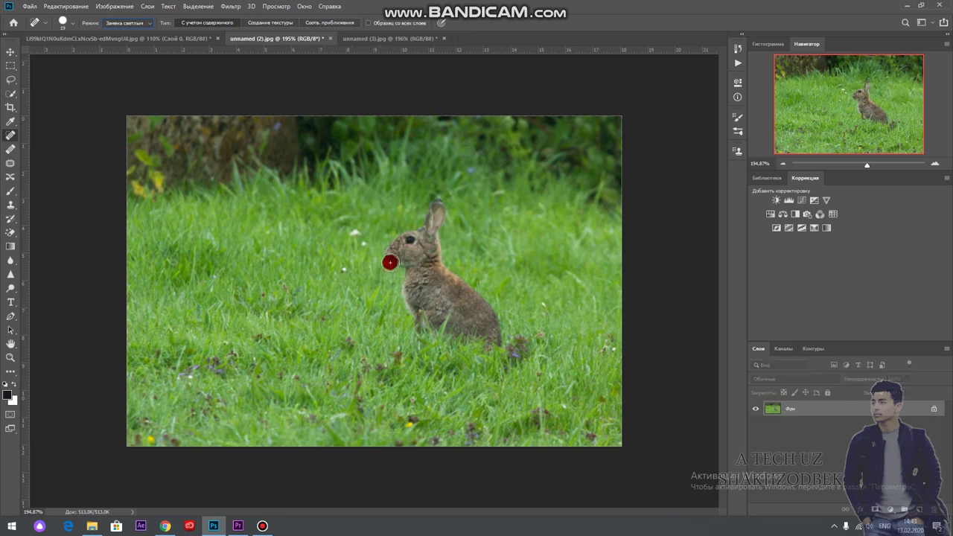
Unlock the layer again, set healing mode to Нормальный, and heal away the rabbit's ear and head
{"action": "left_click", "coordinate": [935, 414]}
{"action": "left_click", "coordinate": [129, 26]}
{"action": "left_click", "coordinate": [140, 33]}
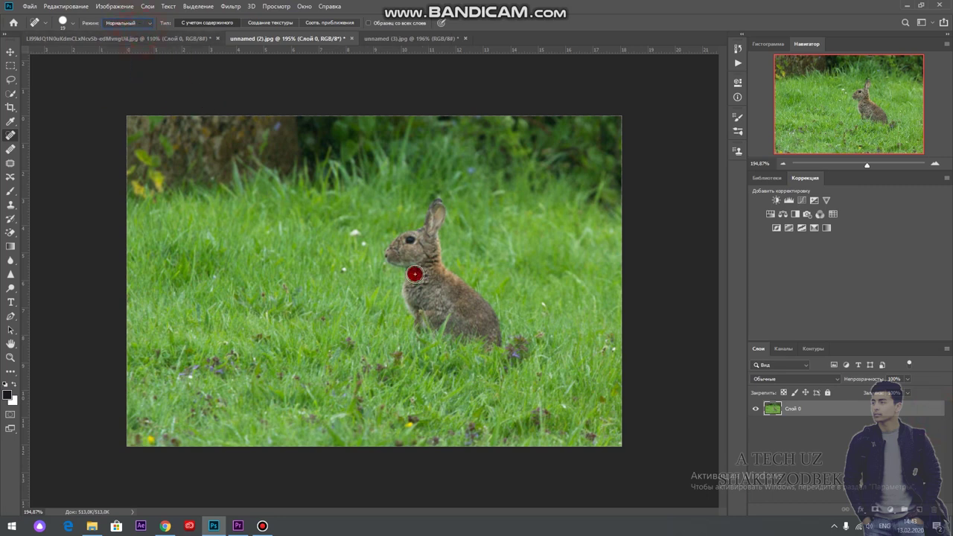
{"action": "mouse_move", "coordinate": [438, 208]}
{"action": "left_mouse_down"}
{"action": "mouse_move", "coordinate": [436, 242]}
{"action": "mouse_move", "coordinate": [436, 206]}
{"action": "mouse_move", "coordinate": [424, 232]}
{"action": "mouse_move", "coordinate": [386, 253]}
{"action": "mouse_move", "coordinate": [425, 247]}
{"action": "mouse_move", "coordinate": [406, 274]}
{"action": "mouse_move", "coordinate": [411, 253]}
{"action": "mouse_move", "coordinate": [425, 287]}
{"action": "mouse_move", "coordinate": [458, 298]}
{"action": "mouse_move", "coordinate": [466, 270]}
{"action": "left_mouse_up"}
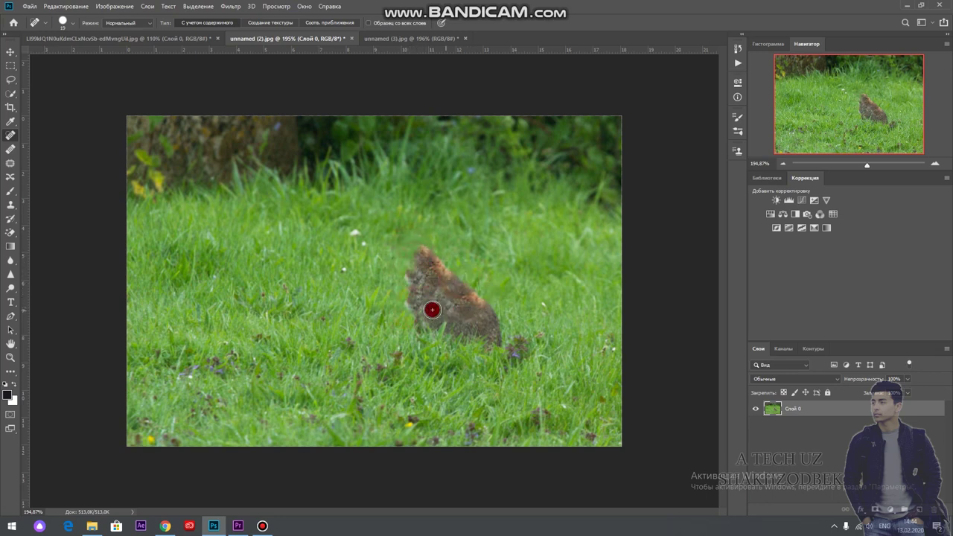
{"action": "left_click_drag", "start_coordinate": [379, 249], "coordinate": [436, 259]}
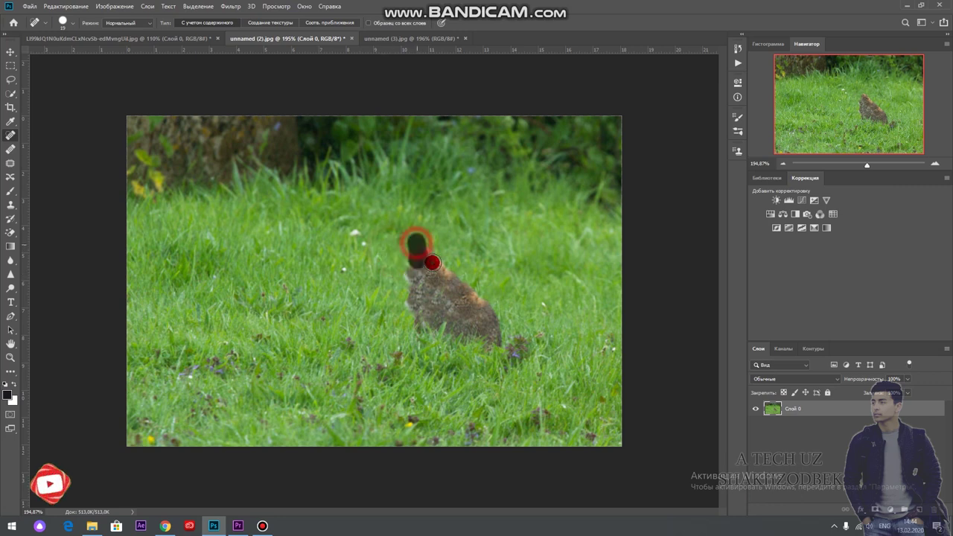
{"action": "left_click", "coordinate": [7, 183]}
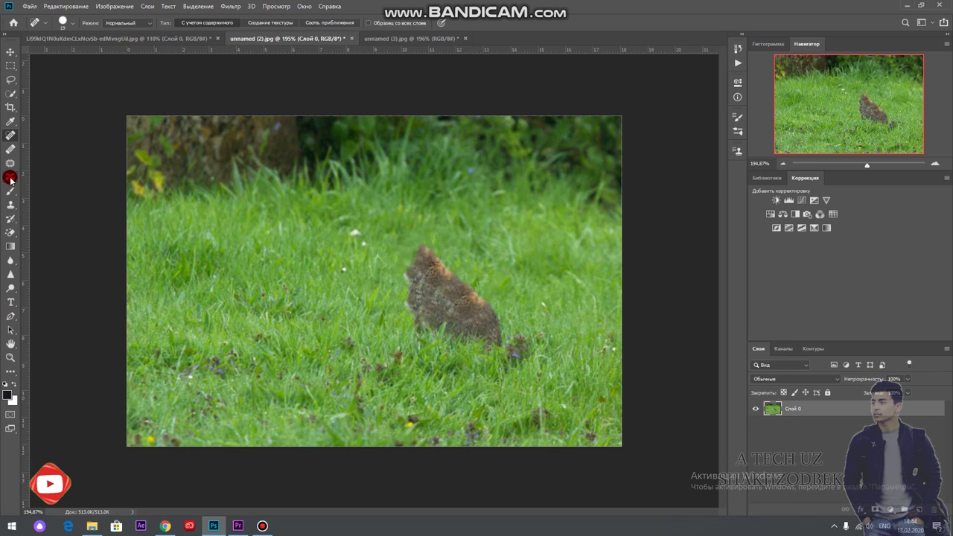
Use Content-Aware Move to drag a lassoed grass patch over the rabbit, commit it, and deselect
{"action": "left_click", "coordinate": [10, 179]}
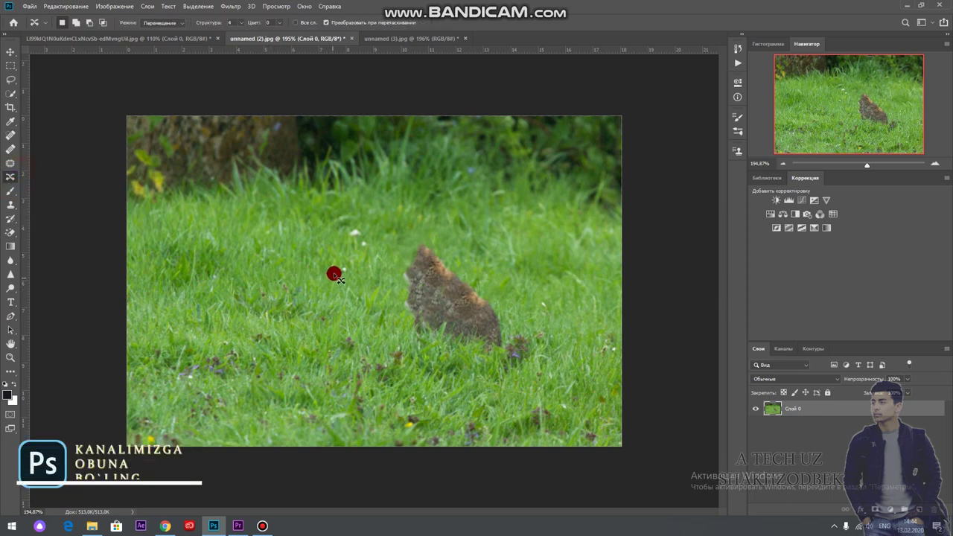
{"action": "left_click_drag", "start_coordinate": [341, 242], "coordinate": [318, 241]}
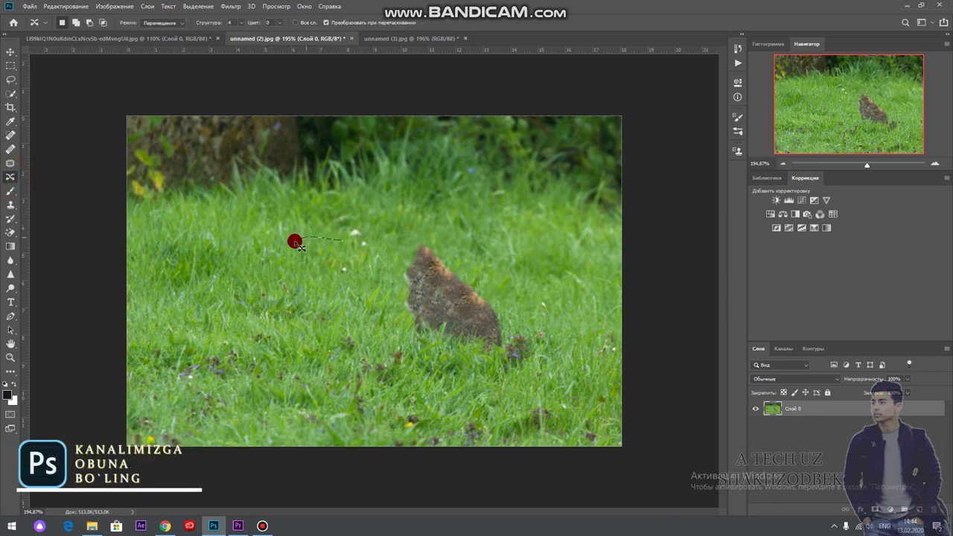
{"action": "left_click_drag", "start_coordinate": [287, 279], "coordinate": [284, 323]}
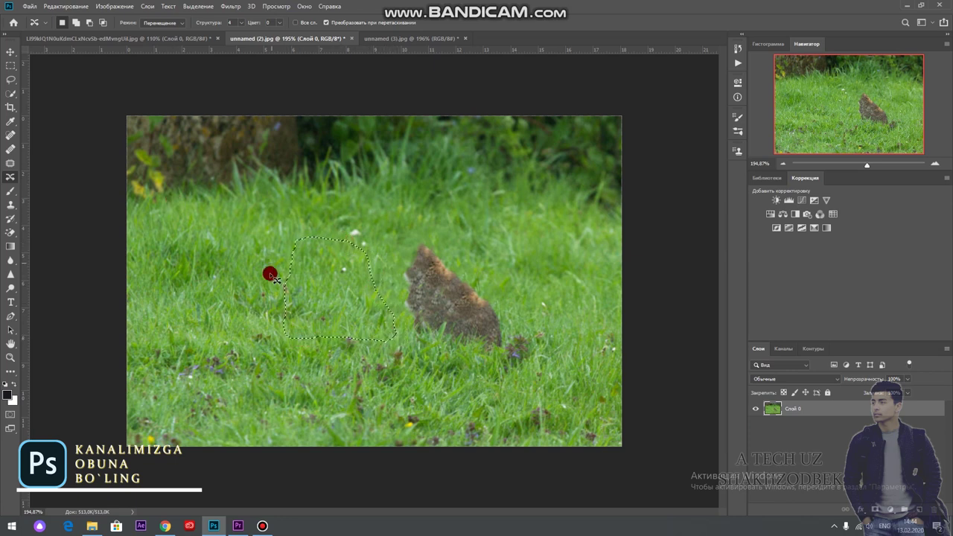
{"action": "left_click_drag", "start_coordinate": [328, 275], "coordinate": [428, 278]}
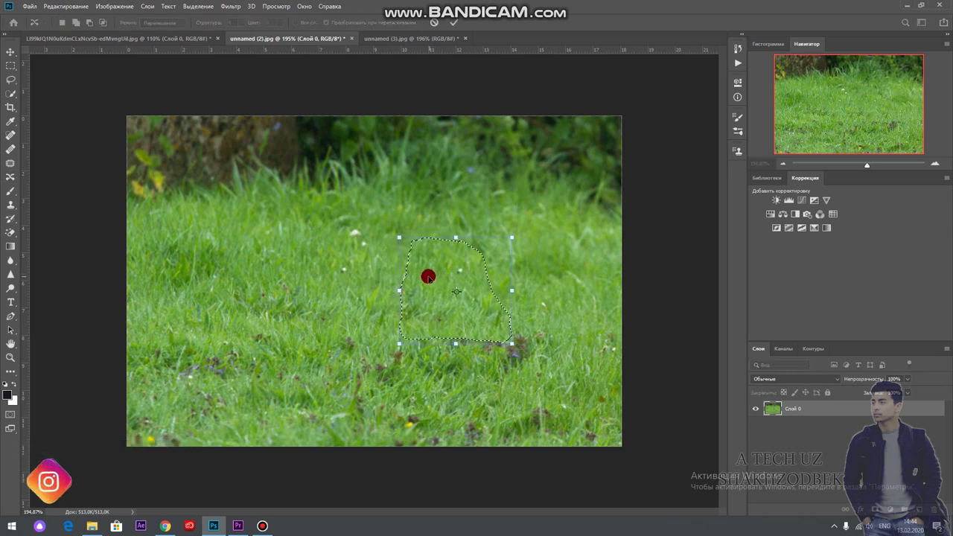
{"action": "left_click", "coordinate": [453, 22]}
{"action": "key", "text": "ctrl+d"}
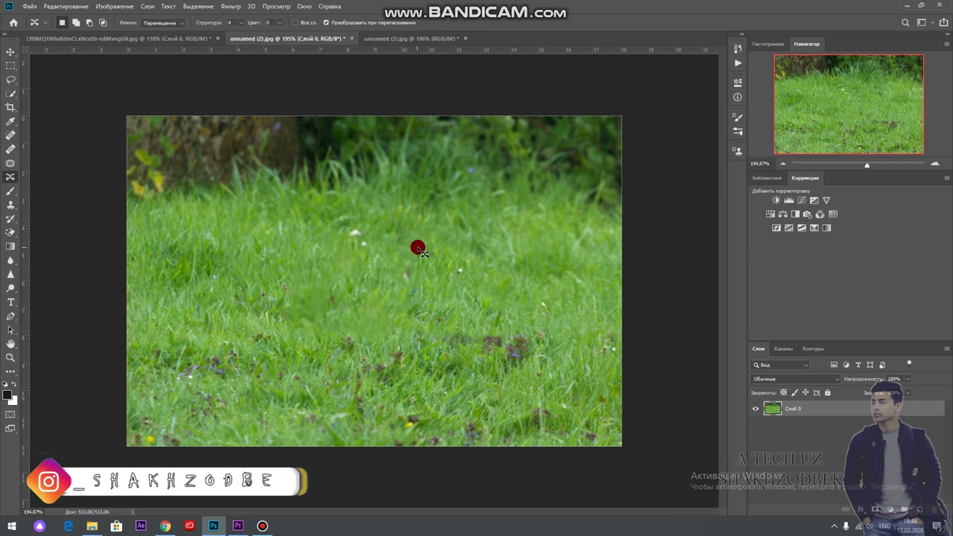
{"action": "scroll", "coordinate": [417, 246], "scroll_direction": "down", "scroll_amount": 3}
{"action": "scroll", "coordinate": [373, 222], "scroll_direction": "up", "scroll_amount": 3}
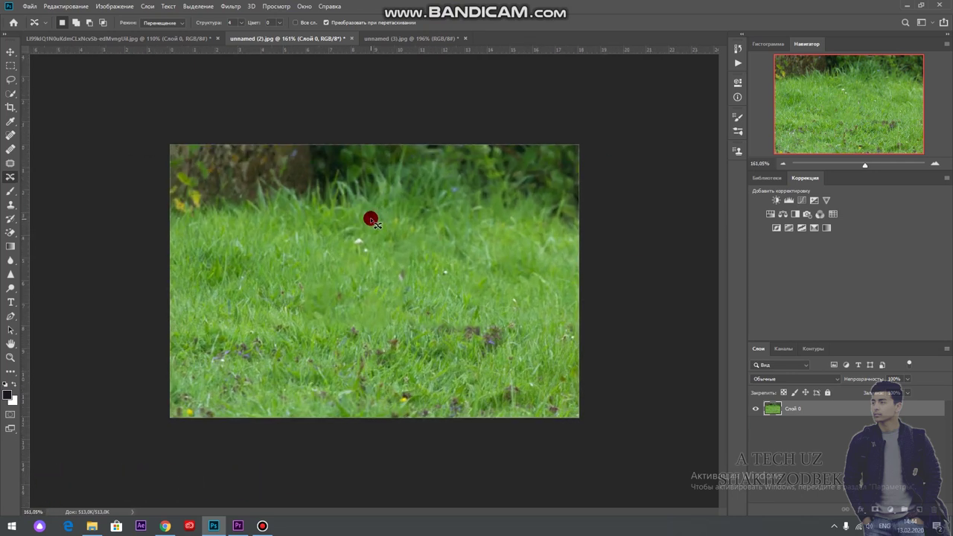
{"action": "scroll", "coordinate": [368, 234], "scroll_direction": "down", "scroll_amount": 1}
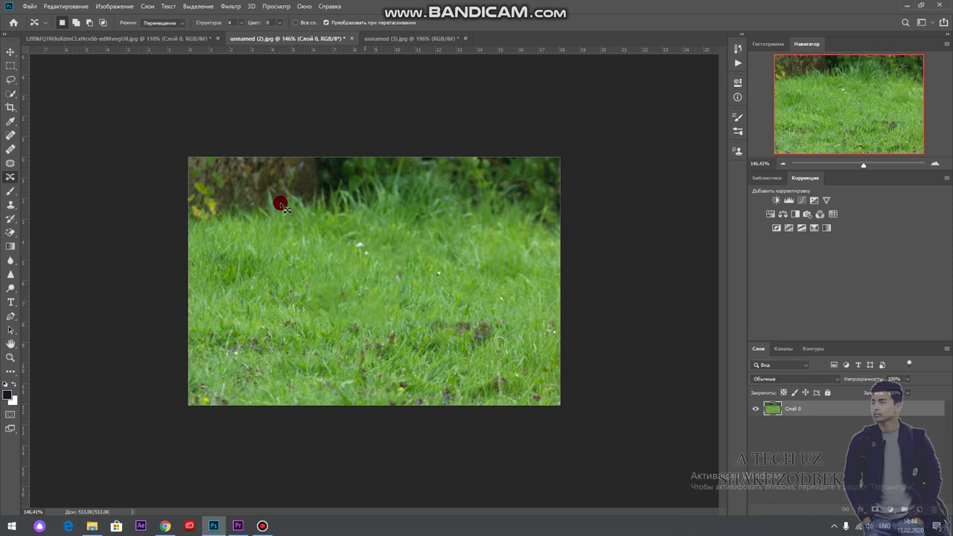
{"action": "left_click", "coordinate": [169, 38]}
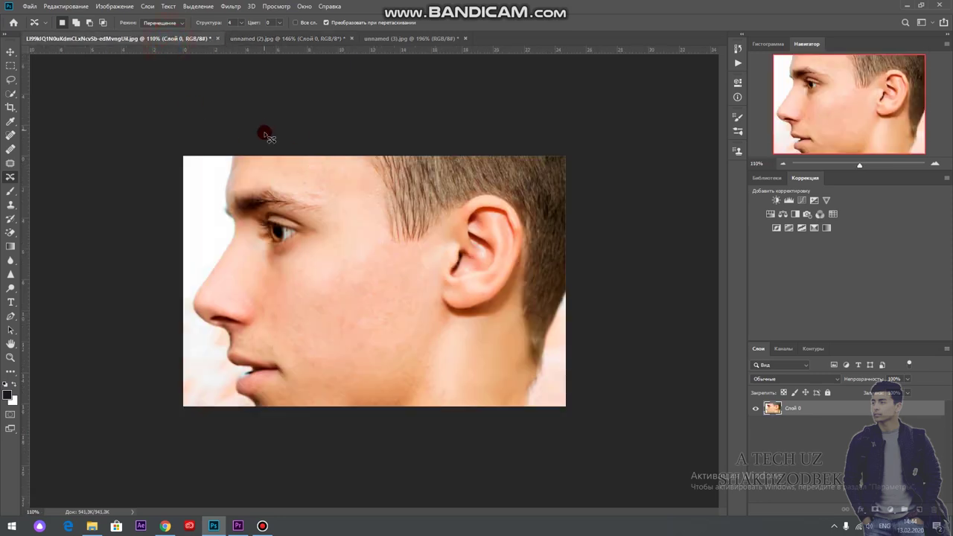
Revert the portrait to its original acne version, cancelling a trial patch on the cheek
{"action": "left_click", "coordinate": [30, 7]}
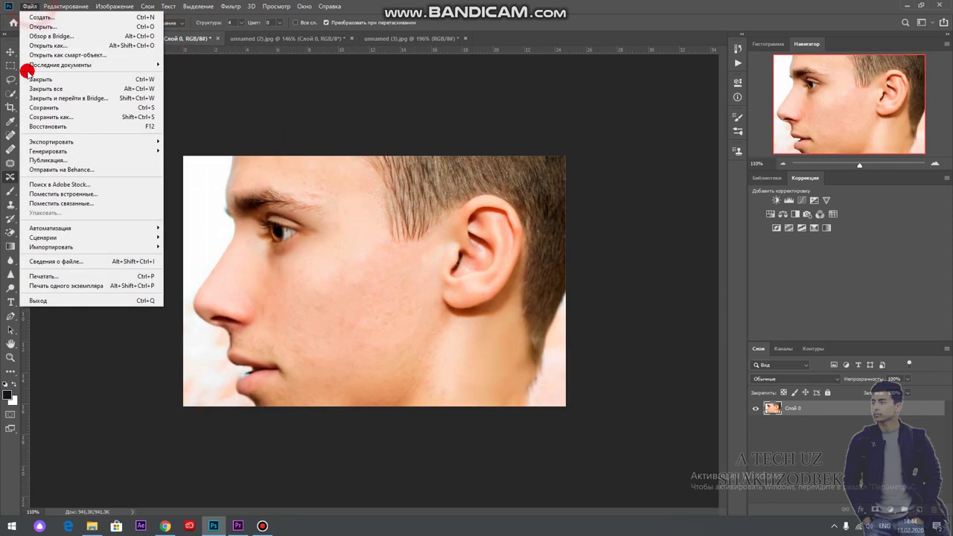
{"action": "left_click", "coordinate": [56, 128]}
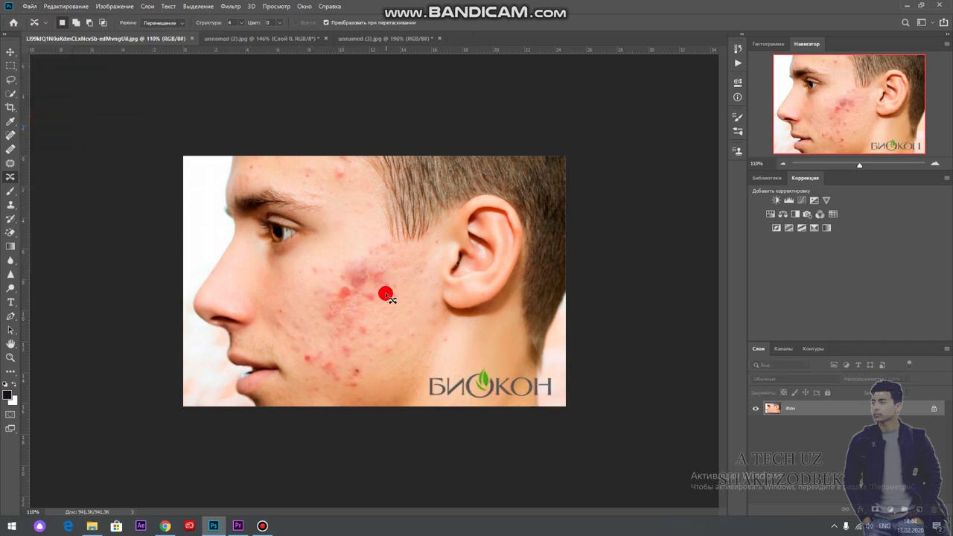
{"action": "mouse_move", "coordinate": [394, 269]}
{"action": "left_mouse_down"}
{"action": "mouse_move", "coordinate": [389, 255]}
{"action": "mouse_move", "coordinate": [378, 275]}
{"action": "left_mouse_up"}
{"action": "left_click", "coordinate": [435, 22]}
Move clear skin from near the nose onto the cheek, then nudge another cheek patch slightly
{"action": "left_click_drag", "start_coordinate": [237, 242], "coordinate": [224, 263]}
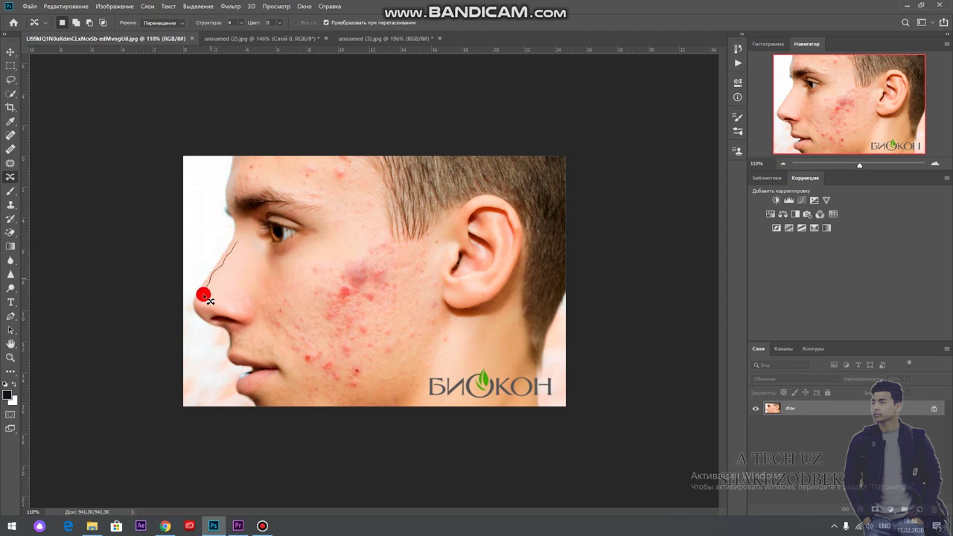
{"action": "left_click_drag", "start_coordinate": [241, 271], "coordinate": [368, 279]}
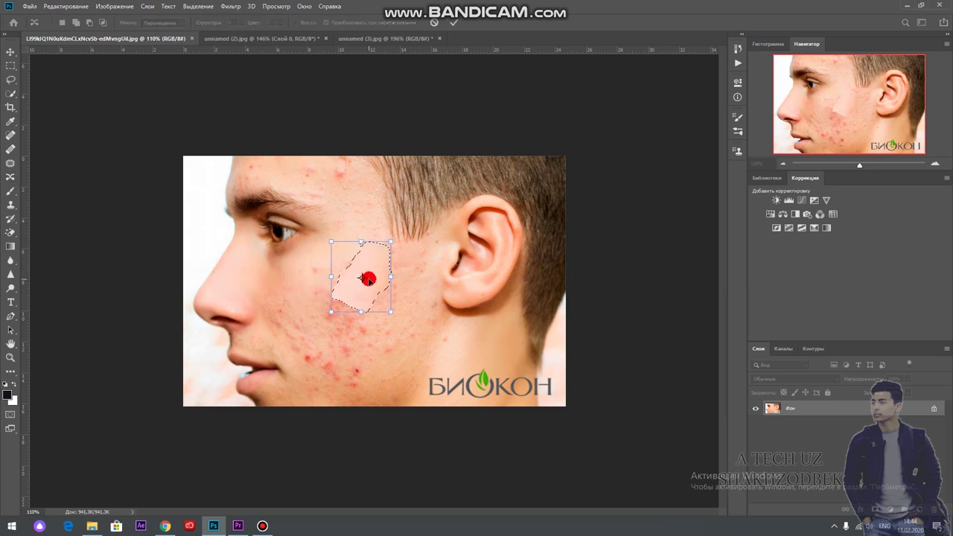
{"action": "left_click", "coordinate": [454, 22]}
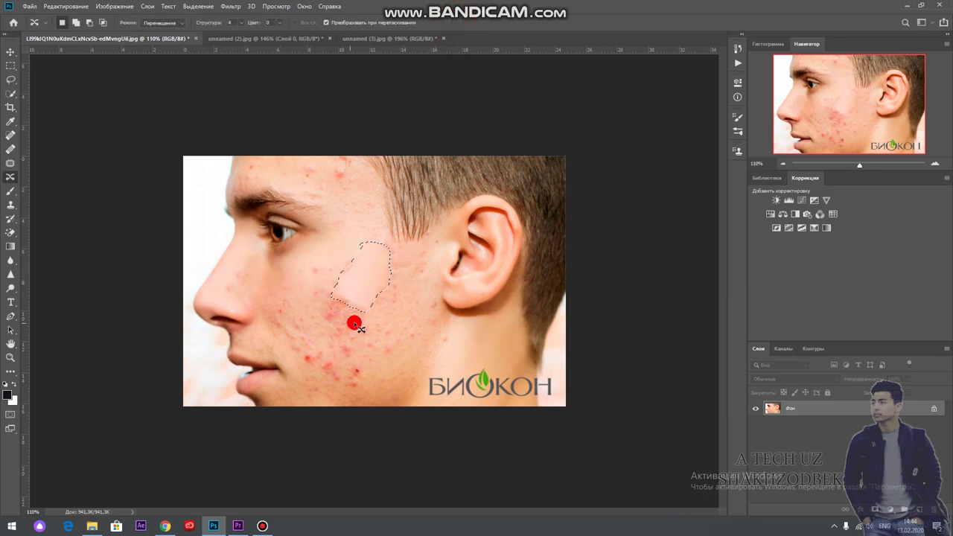
{"action": "left_click_drag", "start_coordinate": [343, 271], "coordinate": [321, 296]}
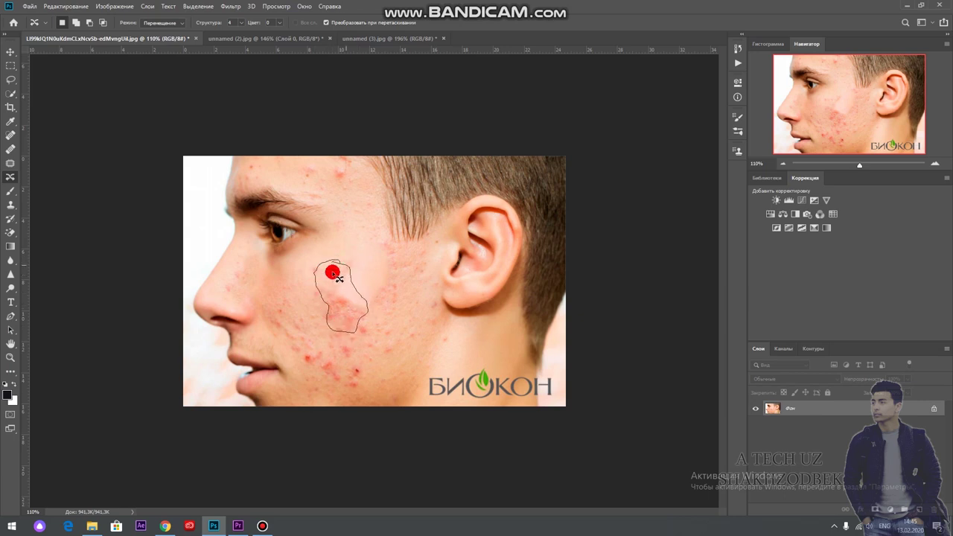
{"action": "left_click_drag", "start_coordinate": [347, 295], "coordinate": [352, 299]}
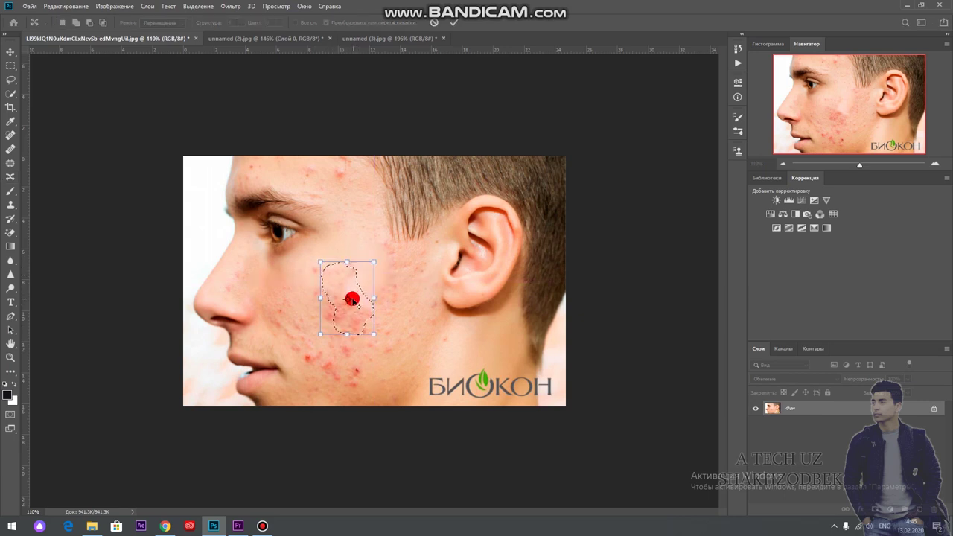
{"action": "left_click", "coordinate": [434, 21]}
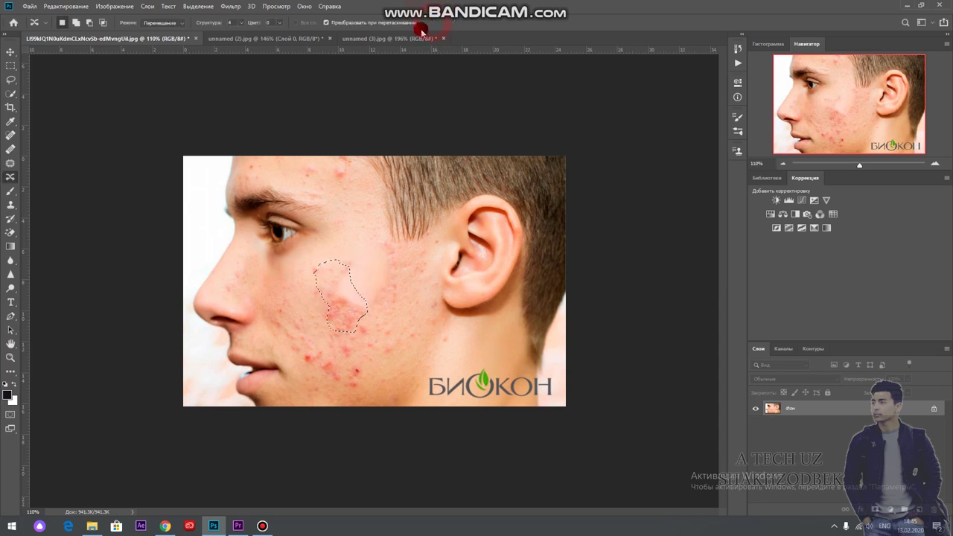
Switch Content-Aware Move to Расширить mode, extend a clean patch over the cheek, and deselect
{"action": "left_click", "coordinate": [11, 179]}
{"action": "left_click", "coordinate": [164, 23]}
{"action": "left_click", "coordinate": [164, 37]}
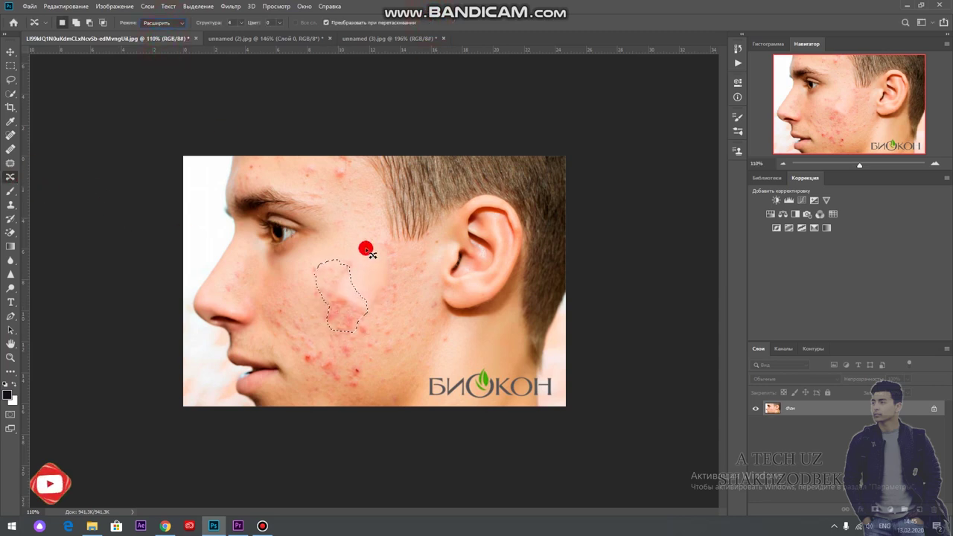
{"action": "mouse_move", "coordinate": [366, 250]}
{"action": "left_mouse_down"}
{"action": "mouse_move", "coordinate": [304, 277]}
{"action": "mouse_move", "coordinate": [373, 316]}
{"action": "mouse_move", "coordinate": [352, 311]}
{"action": "left_mouse_up"}
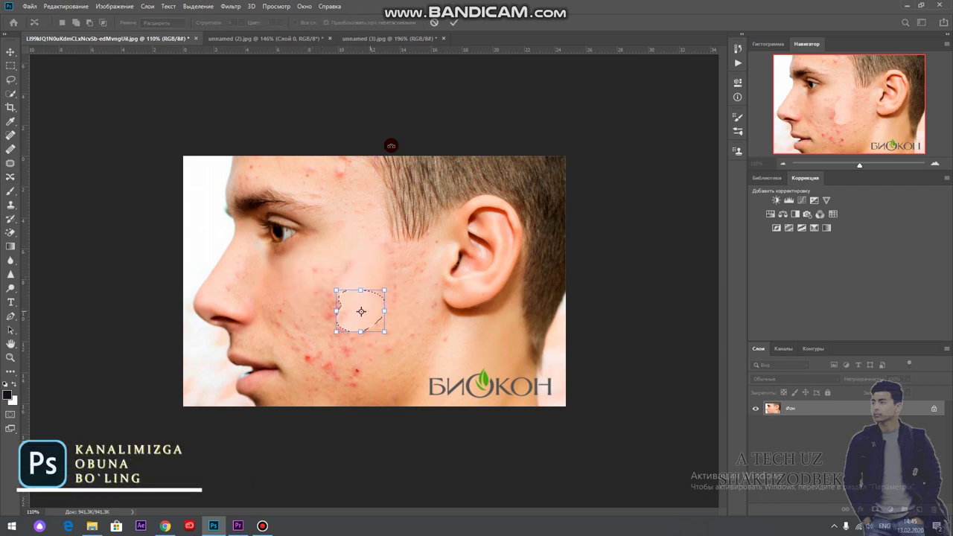
{"action": "left_click", "coordinate": [453, 23]}
{"action": "key", "text": "ctrl+d"}
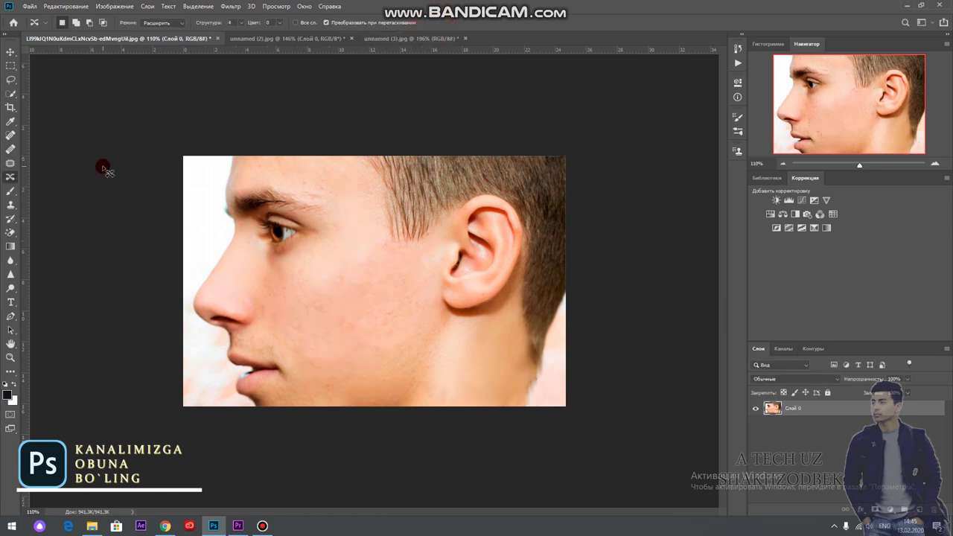
Bring the rabbit-free grass field unnamed (2).jpg back into view from the overflow tab list
{"action": "left_click", "coordinate": [11, 137]}
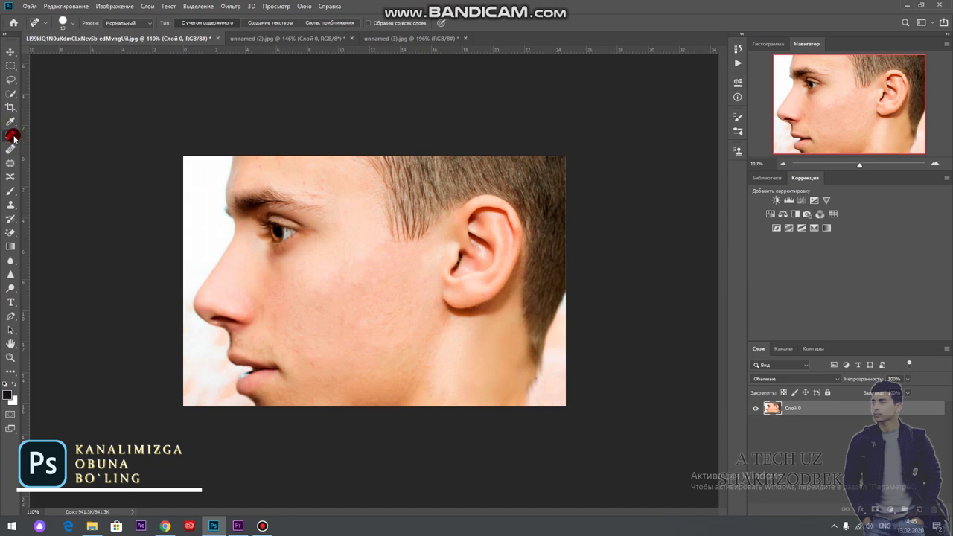
{"action": "left_click", "coordinate": [399, 39]}
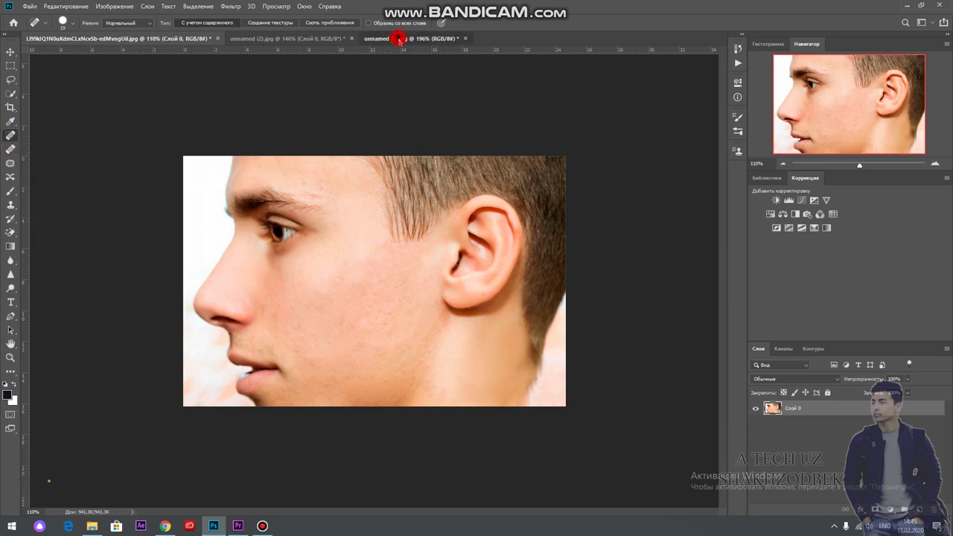
{"action": "left_click", "coordinate": [313, 39]}
{"action": "left_click", "coordinate": [400, 253]}
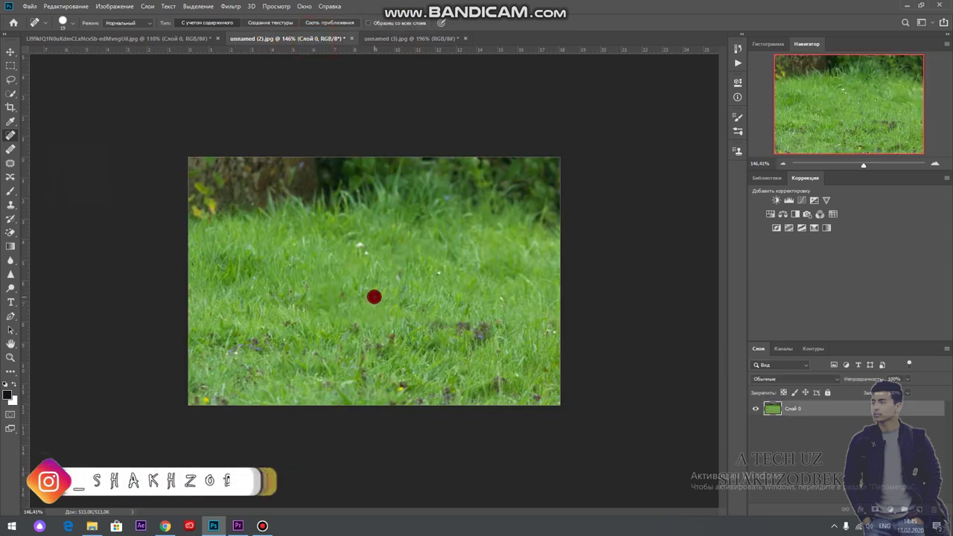
{"action": "left_click", "coordinate": [10, 177]}
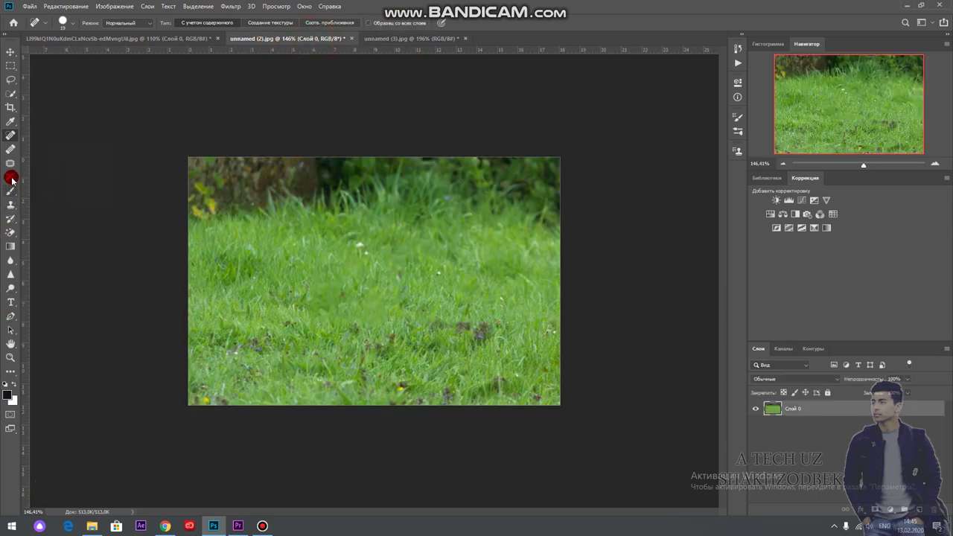